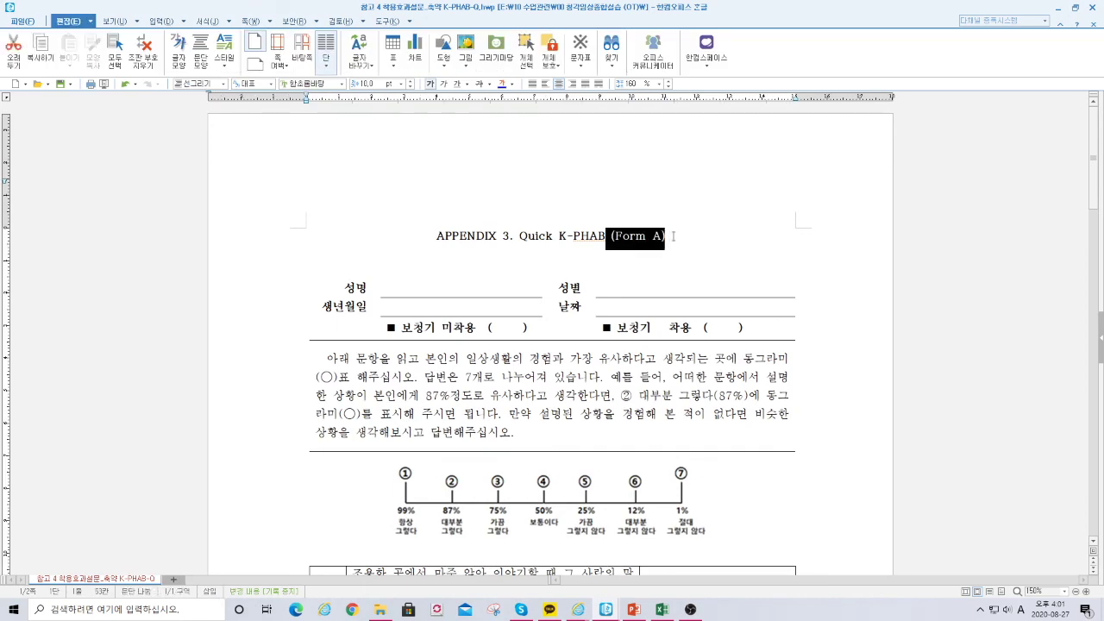
# - Examine the Form B heading and Form A's ten questions, response scale and reverse-scoring note in the Quick K-PHAB document
pyautogui.scroll(-20, 697, 317)
pyautogui.scroll(3, 496, 307)
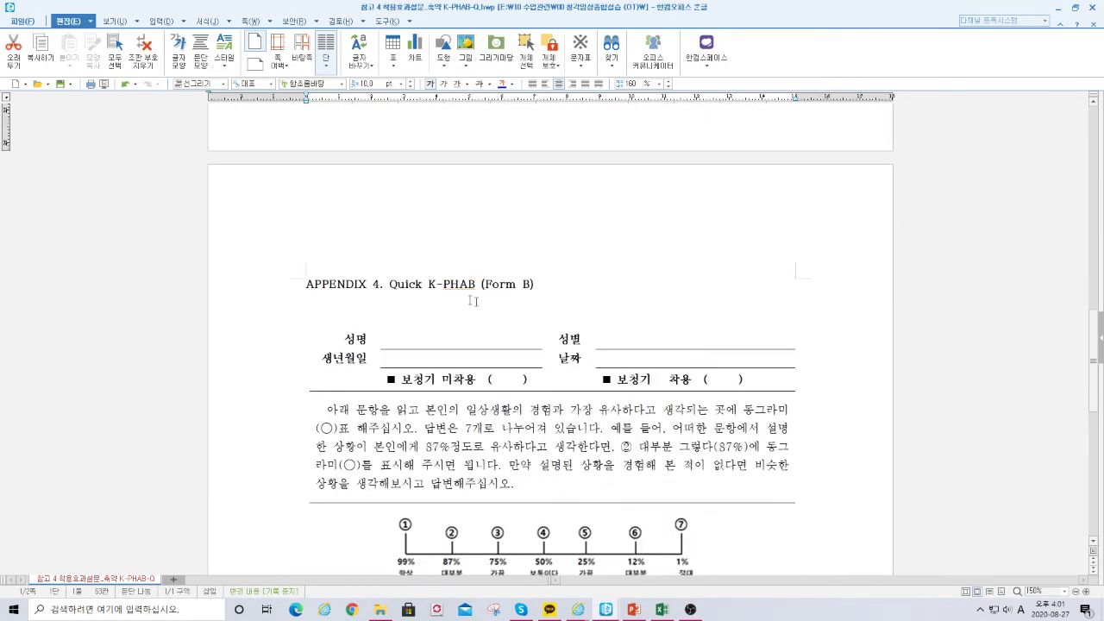
pyautogui.moveTo(480, 284); pyautogui.dragTo(534, 286)
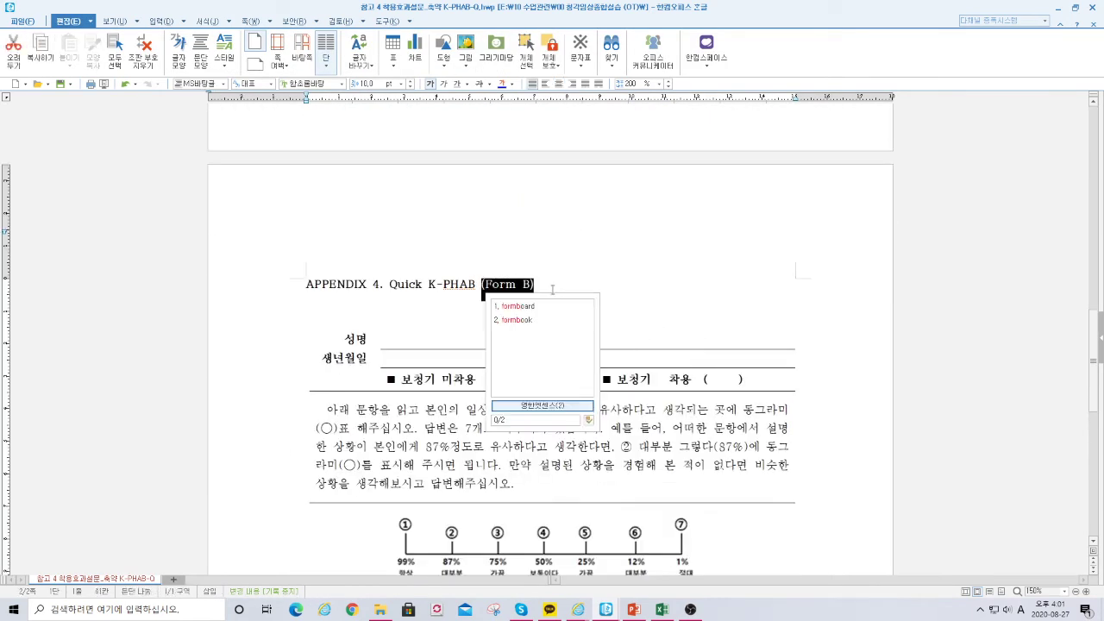
pyautogui.click(636, 299)
pyautogui.scroll(3, 635, 301)
pyautogui.scroll(-8, 633, 300)
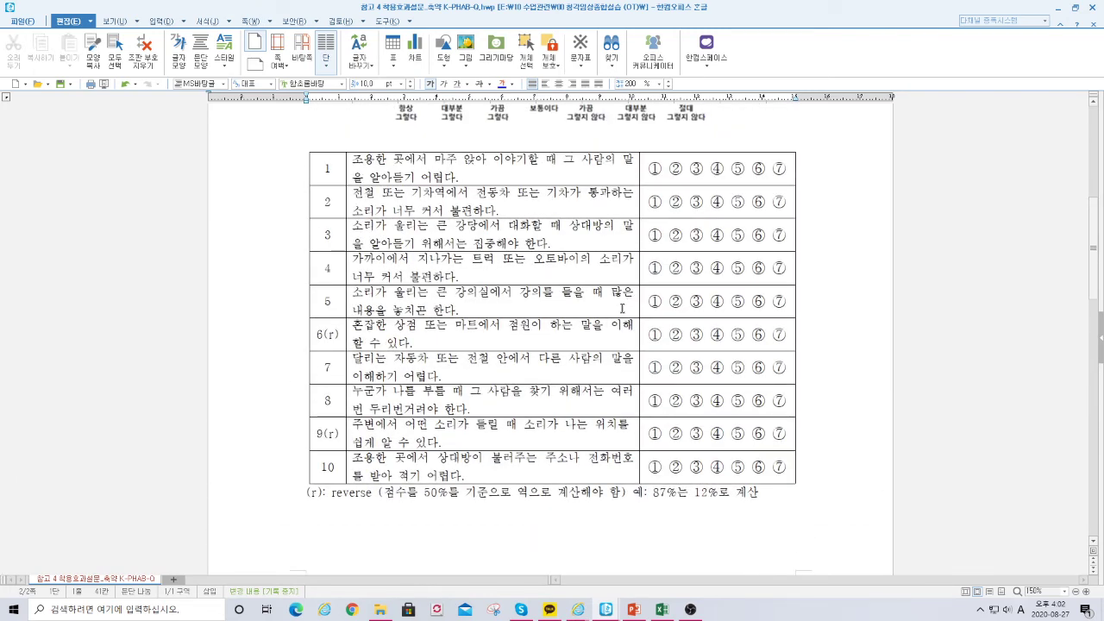
pyautogui.doubleClick(696, 268)
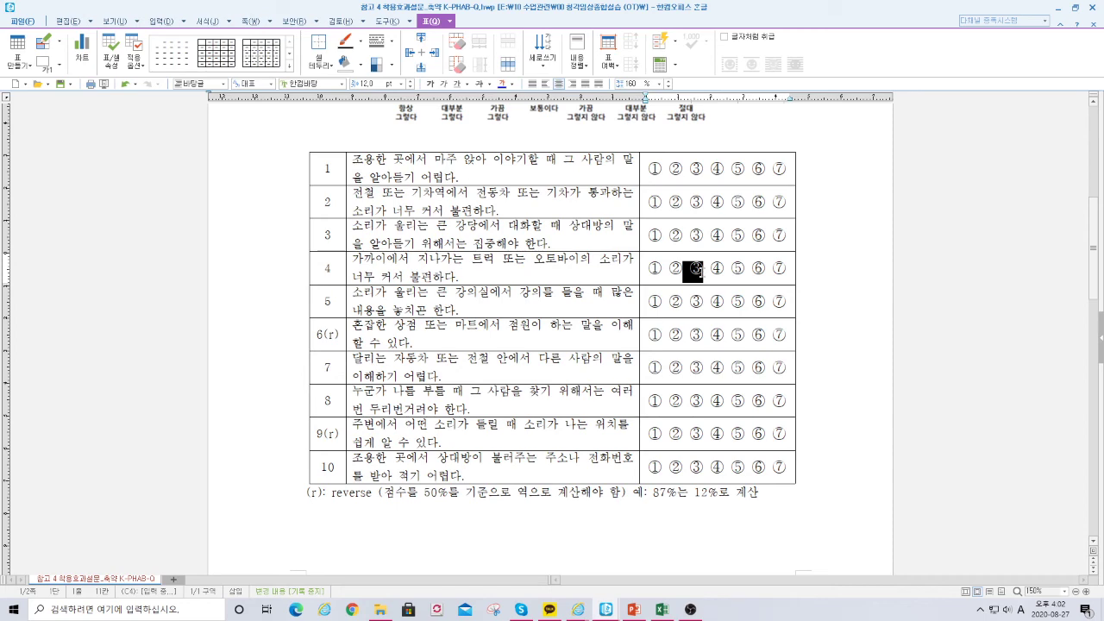
pyautogui.scroll(-8, 653, 351)
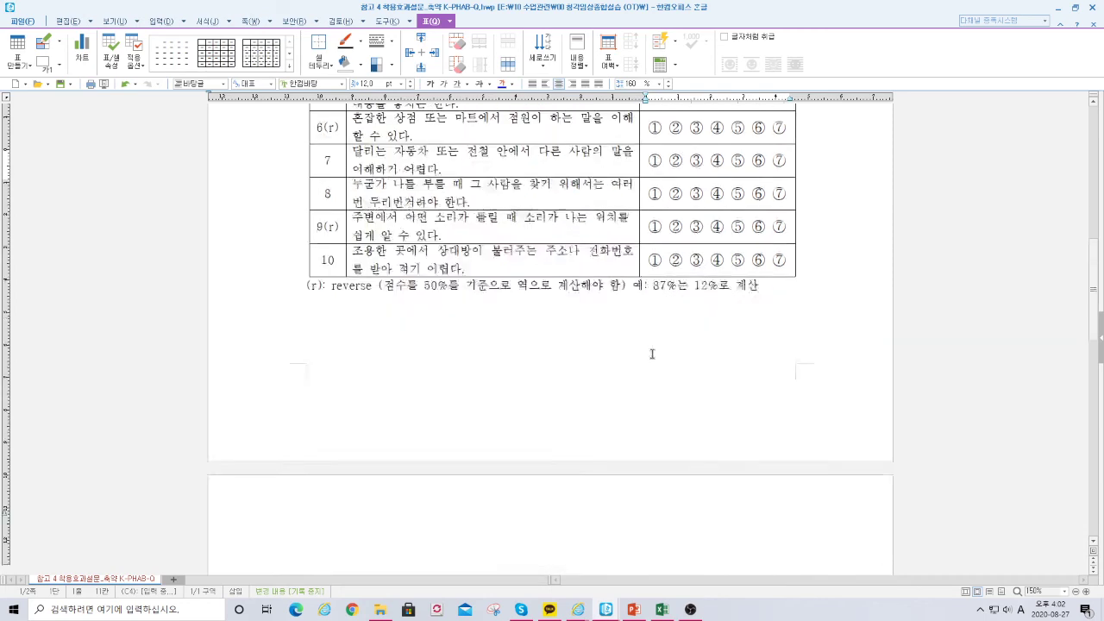
pyautogui.scroll(10, 651, 355)
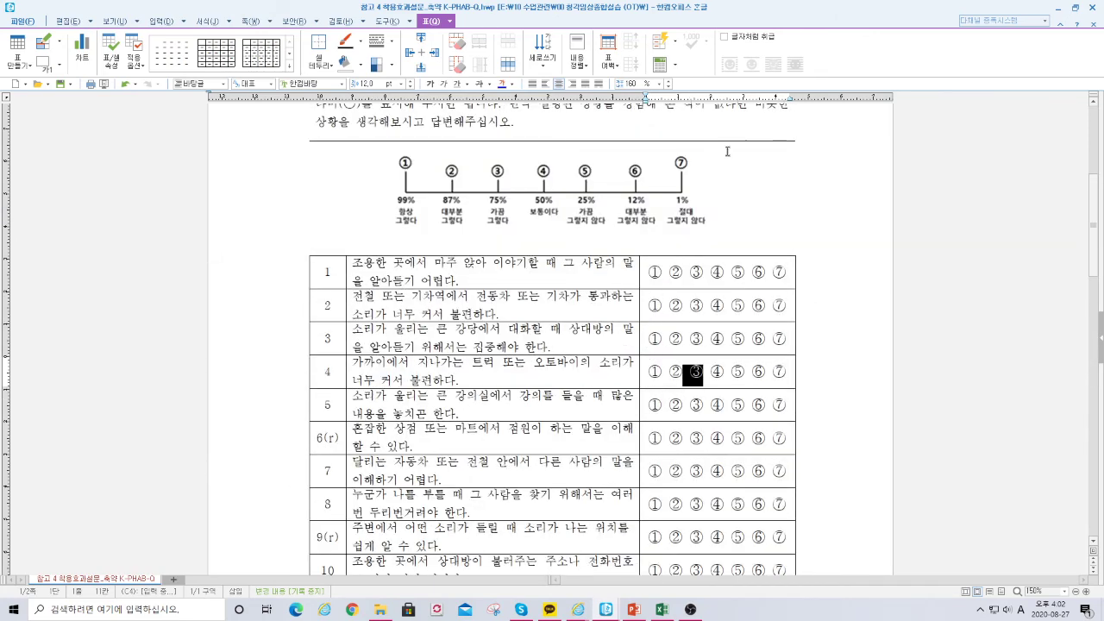
pyautogui.scroll(4, 728, 148)
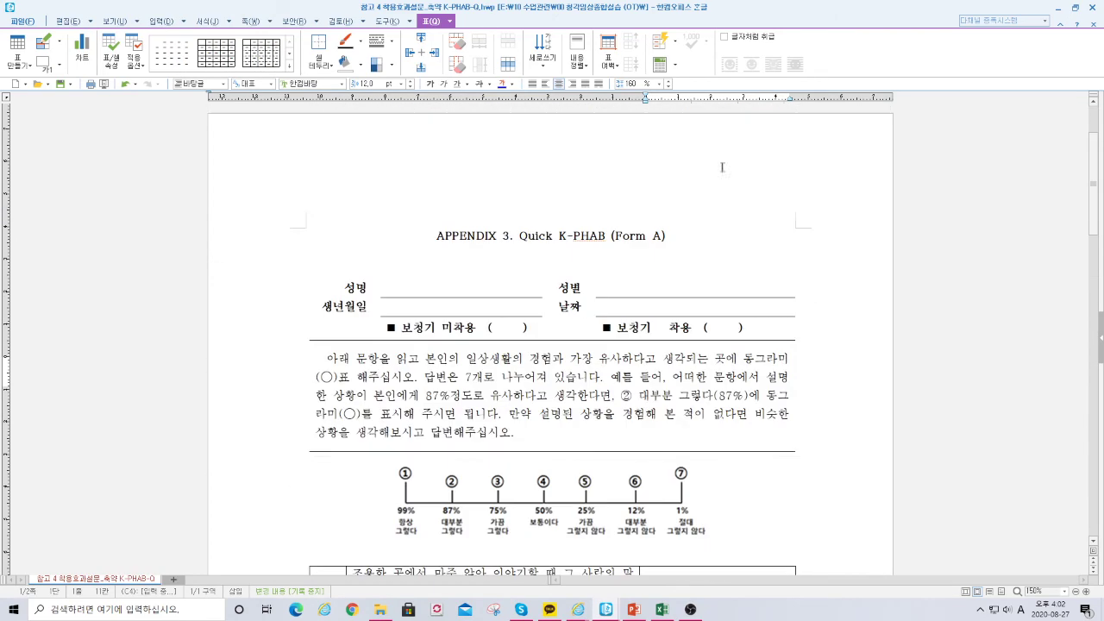
# - Compare the Form A and Form B headings of the two Quick K-PHAB questionnaires by highlighting each form label
pyautogui.click(686, 237)
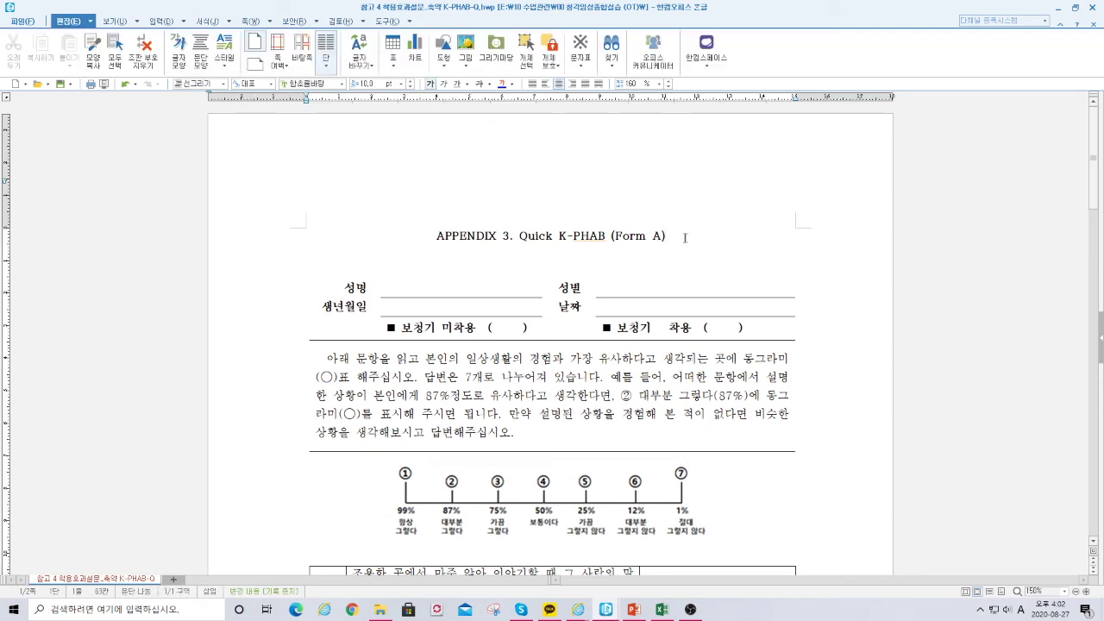
pyautogui.moveTo(611, 234); pyautogui.dragTo(671, 233)
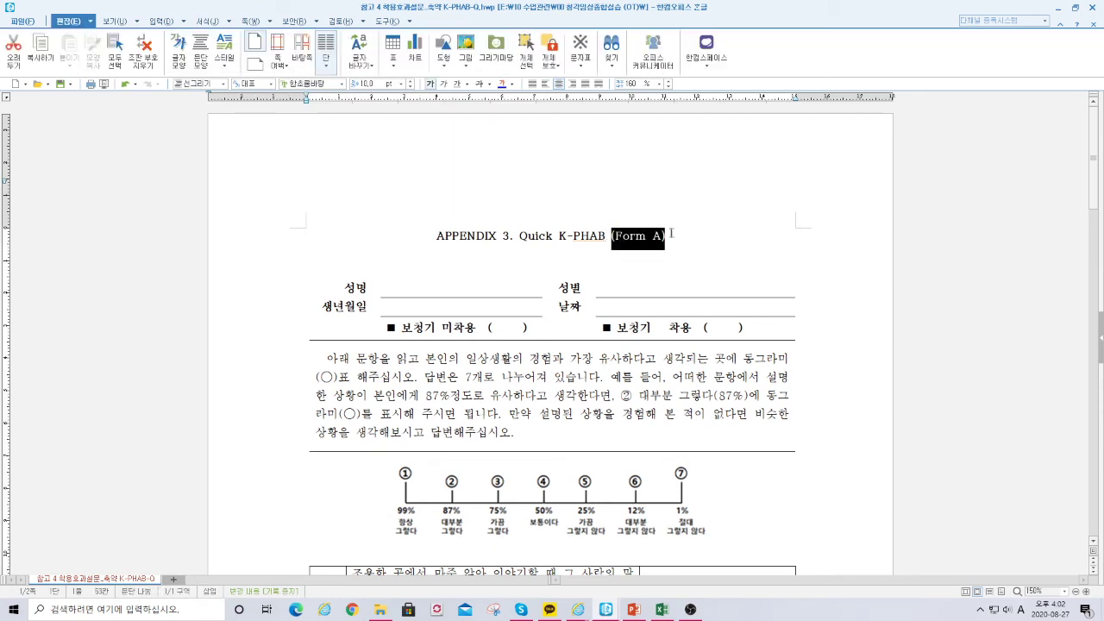
pyautogui.rightClick(683, 268)
pyautogui.click(690, 429)
pyautogui.scroll(-10, 690, 429)
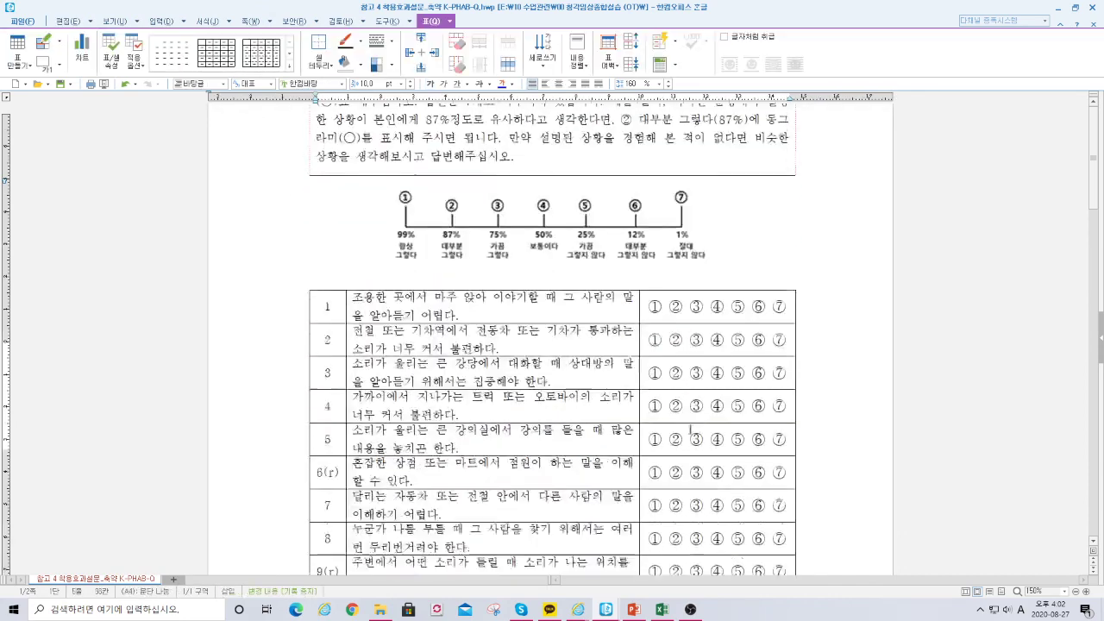
pyautogui.moveTo(481, 282); pyautogui.dragTo(555, 284)
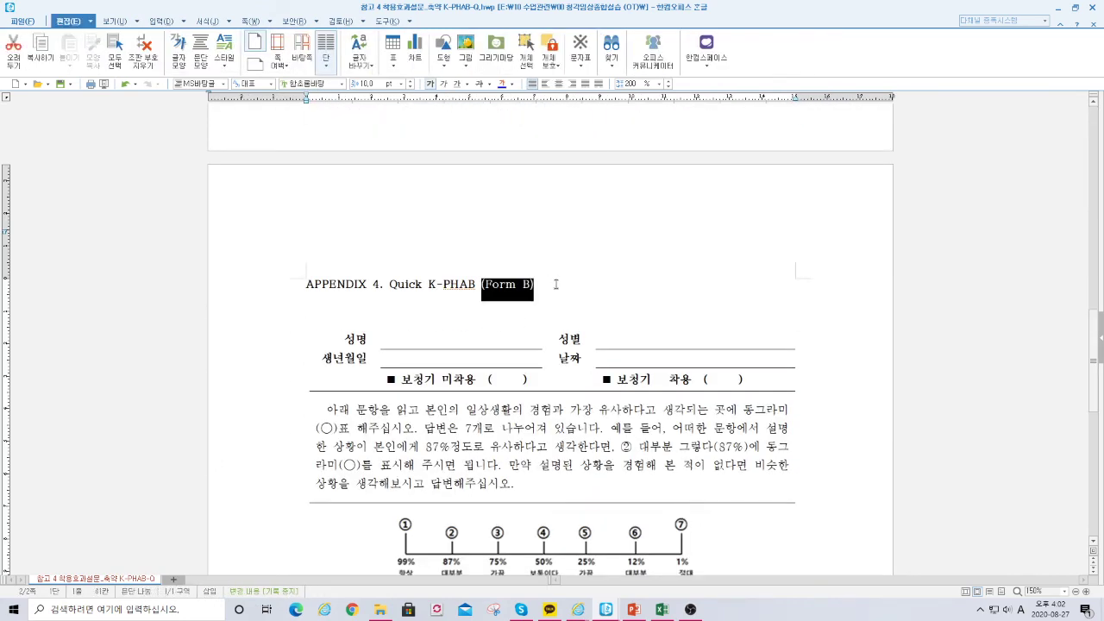
pyautogui.click(604, 279)
pyautogui.scroll(10, 604, 279)
pyautogui.moveTo(605, 132); pyautogui.dragTo(665, 138)
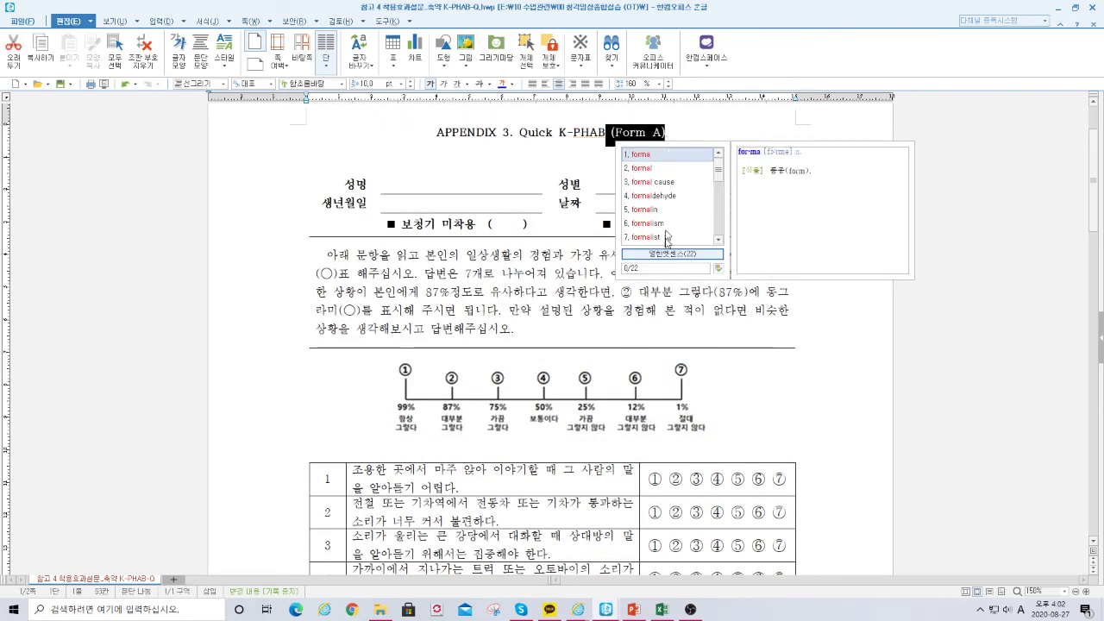
# - Review the question order in the Form B table against the Form A table
pyautogui.scroll(-20, 645, 326)
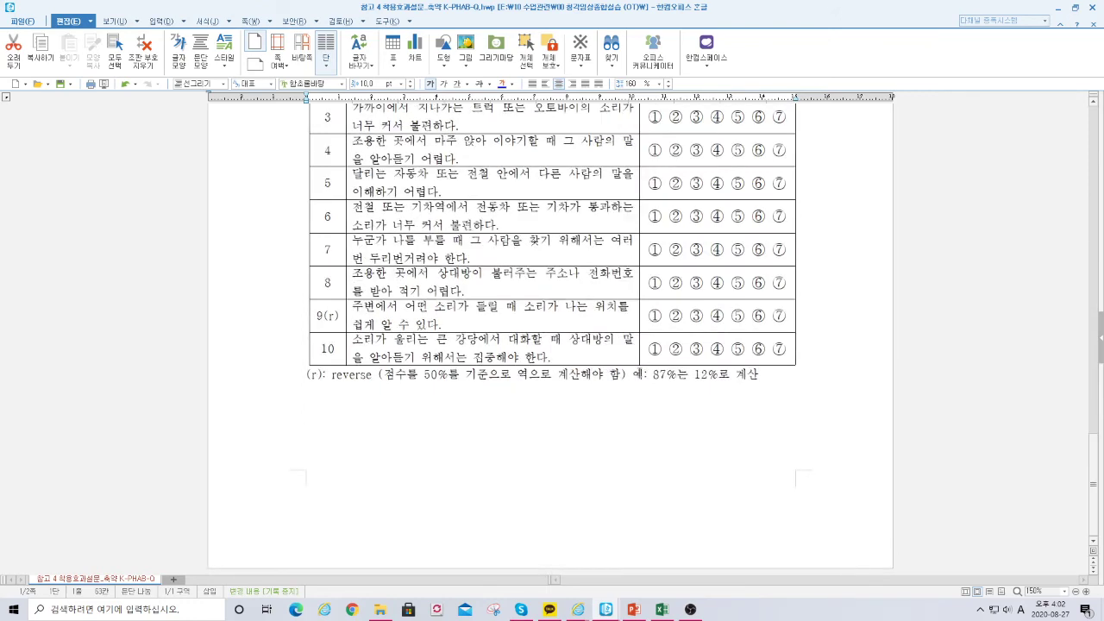
pyautogui.scroll(10, 636, 340)
pyautogui.scroll(-8, 636, 341)
pyautogui.scroll(5, 636, 341)
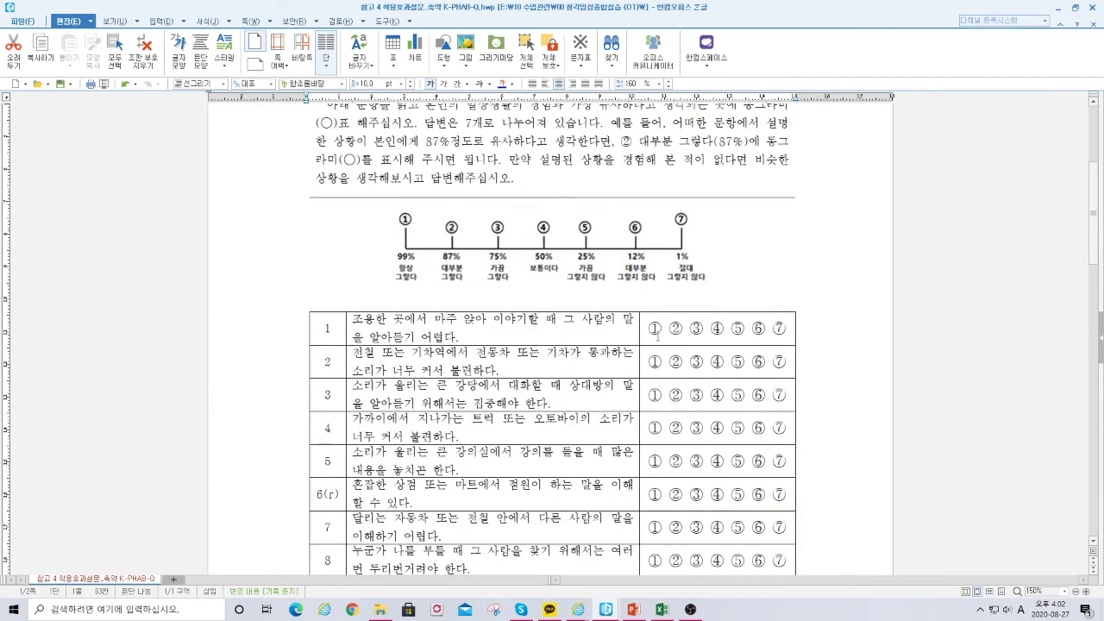
pyautogui.click(658, 337)
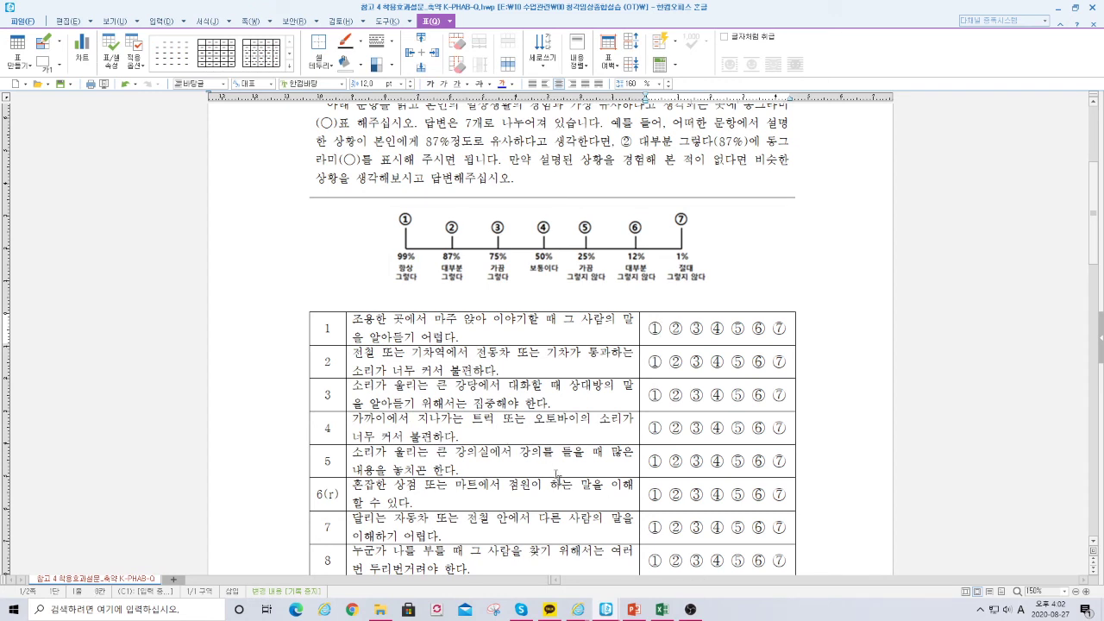
# - Switch to the K-PHAB-Q results workbook in Excel and maximize its window
pyautogui.moveTo(663, 612)
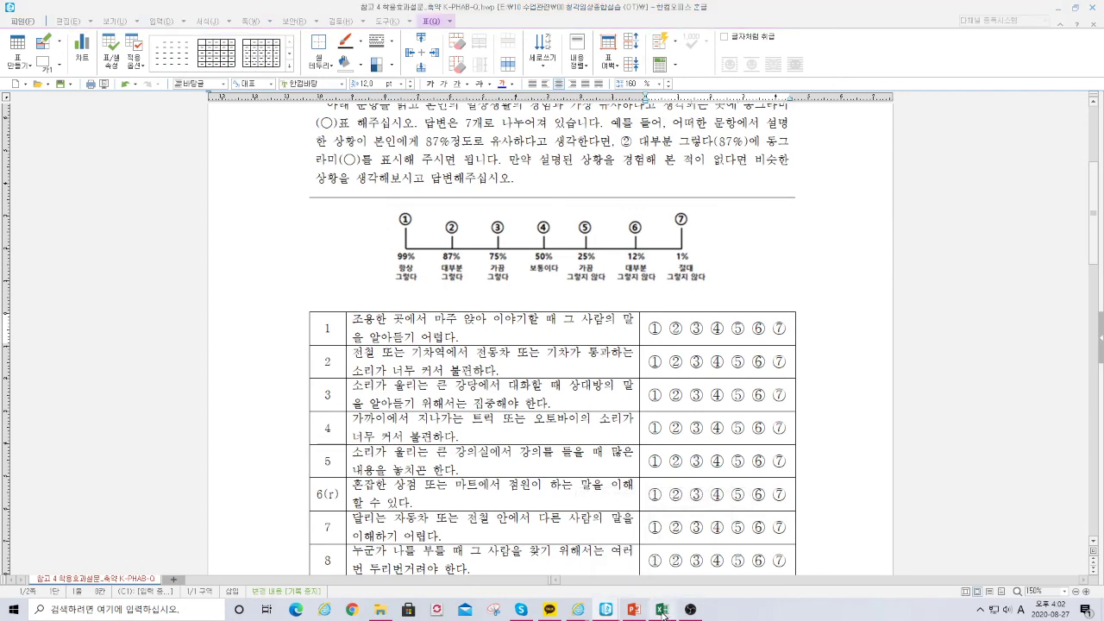
pyautogui.click(662, 610)
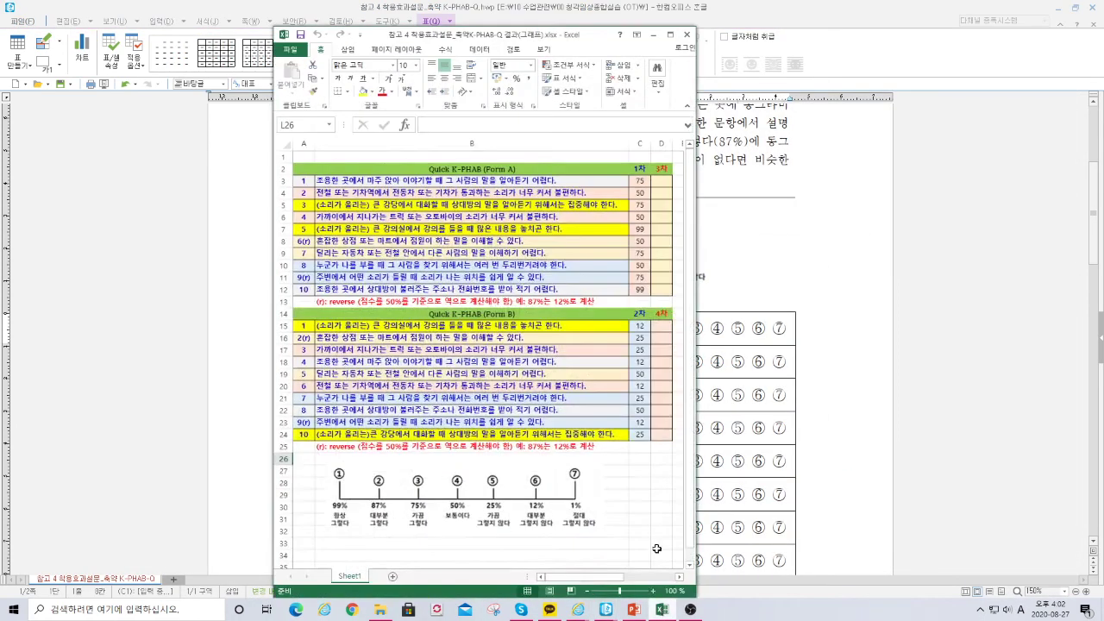
pyautogui.click(669, 34)
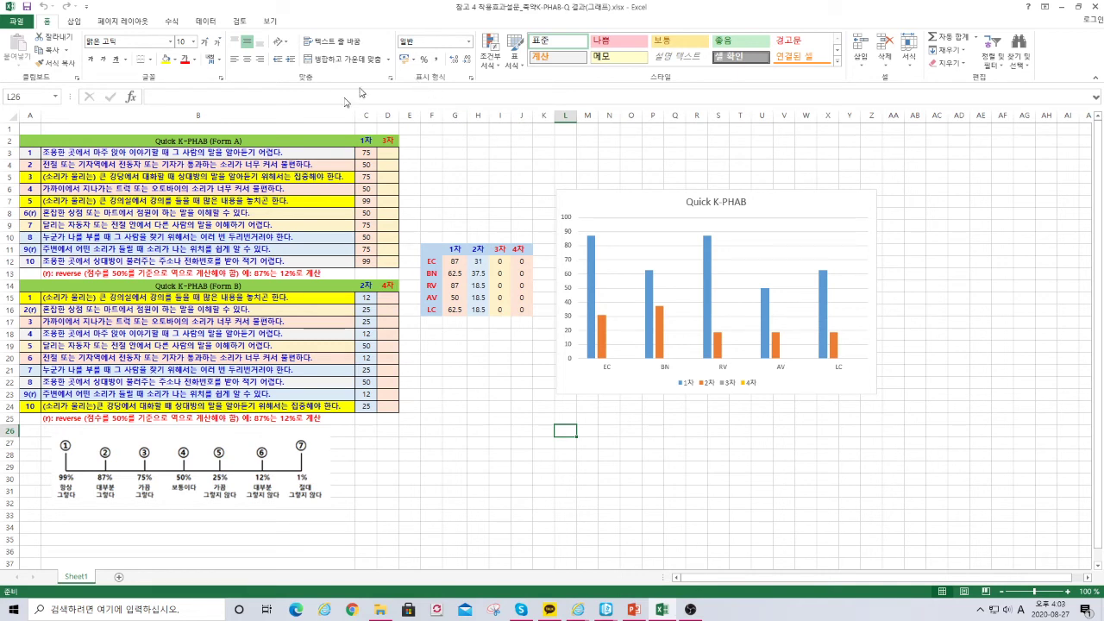
# - Check the 1차, 3차 and 4차 round headers of the Form A and Form B score tables
pyautogui.click(366, 141)
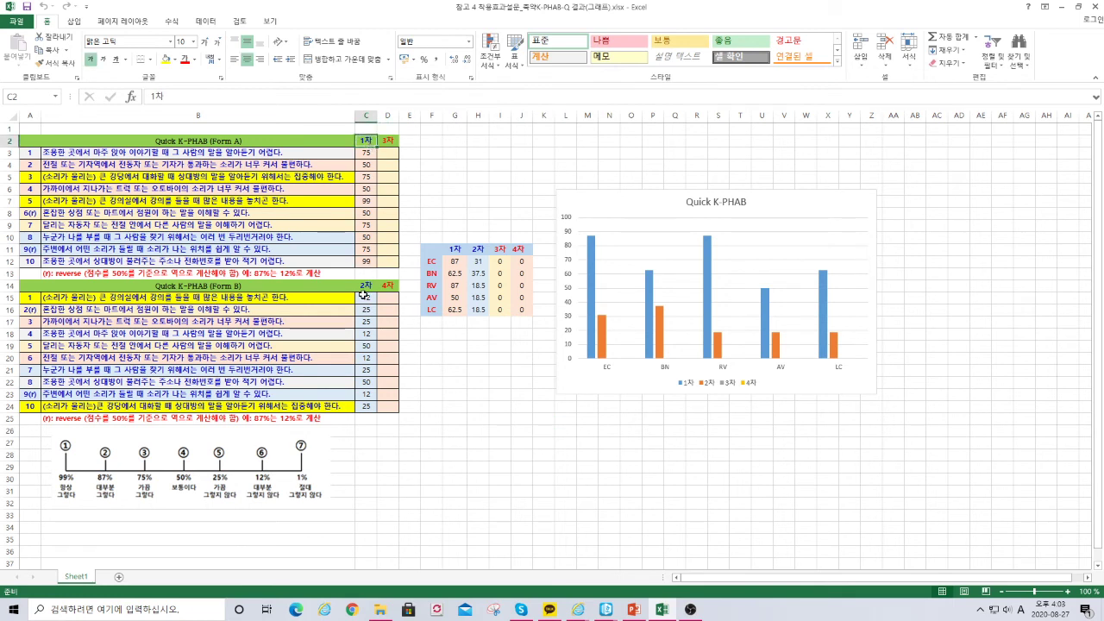
pyautogui.click(387, 143)
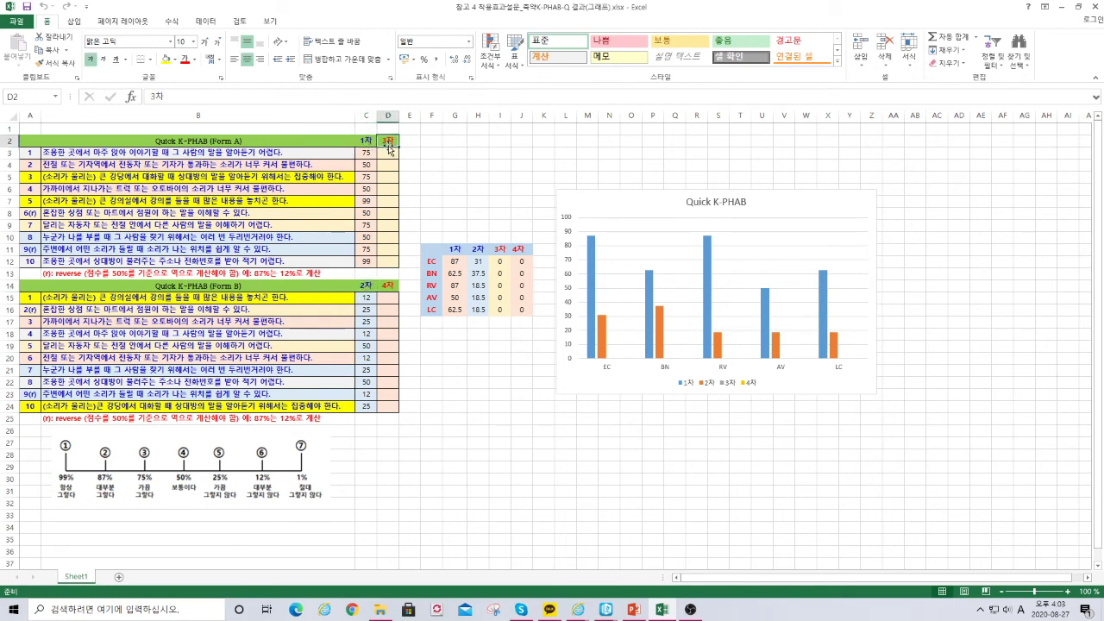
pyautogui.click(387, 286)
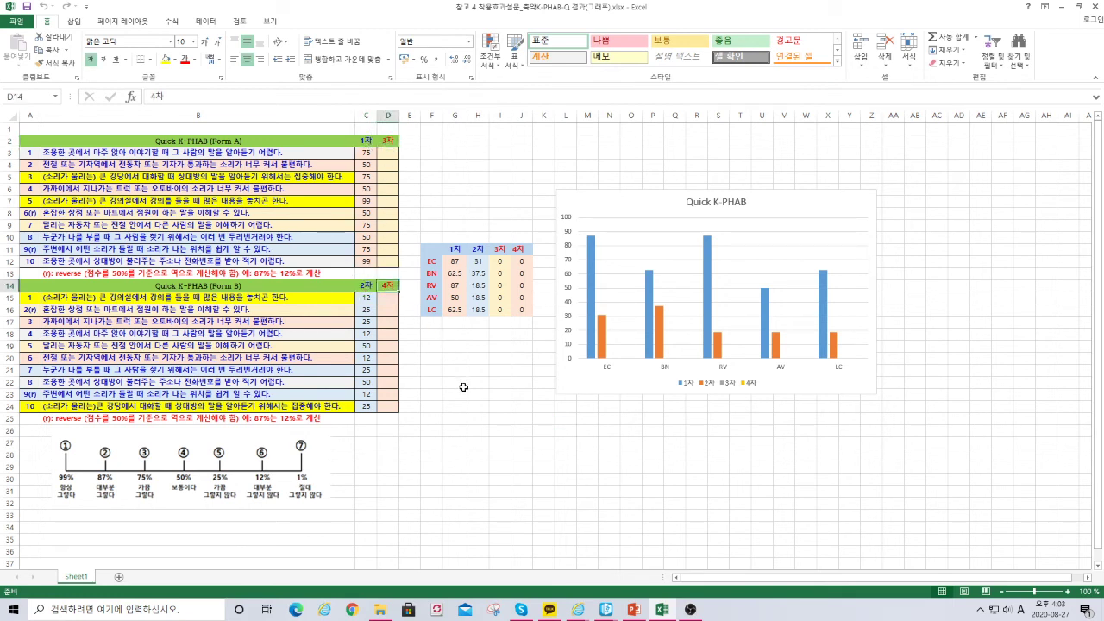
# - Check the 1차 scores of Form A items 1 to 5 and the formula behind the 1차 EC value
pyautogui.click(364, 153)
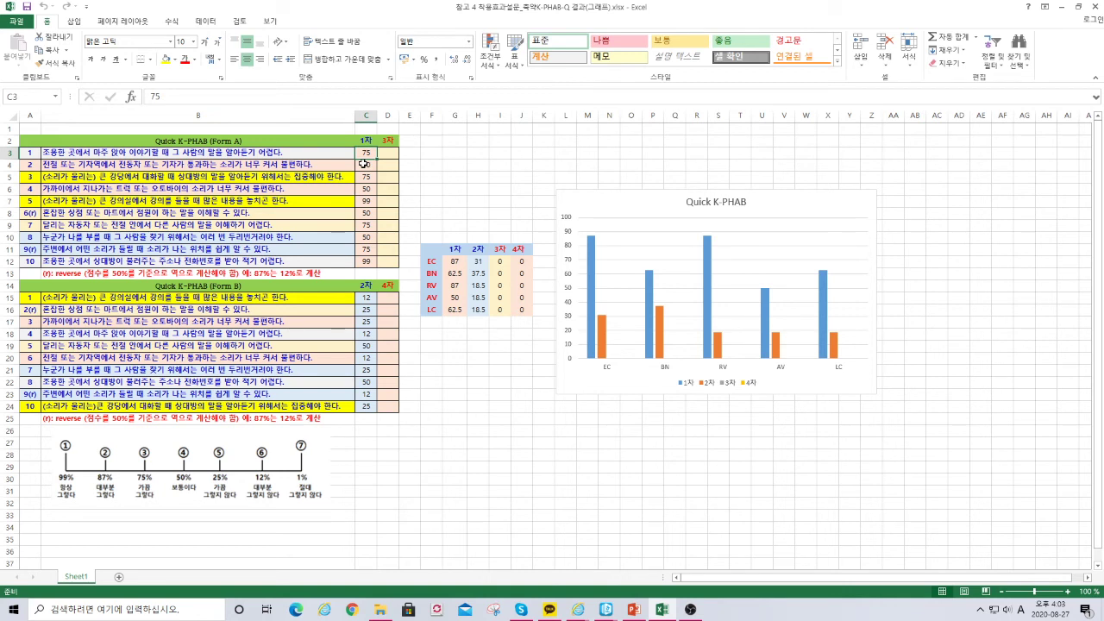
pyautogui.click(365, 166)
pyautogui.click(365, 176)
pyautogui.click(364, 189)
pyautogui.click(364, 201)
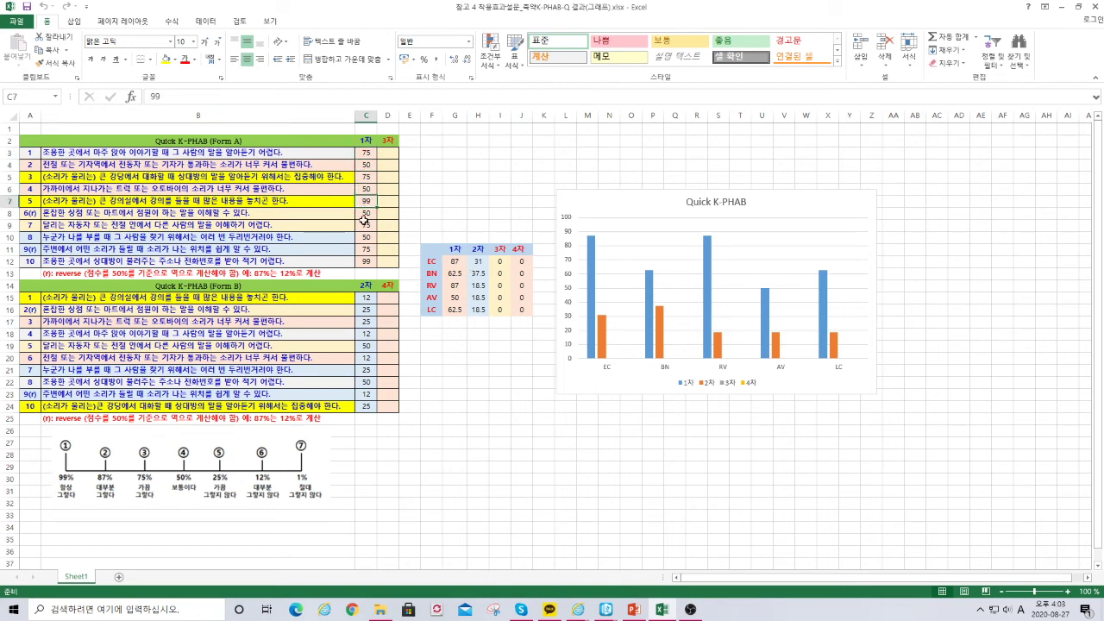
pyautogui.click(454, 261)
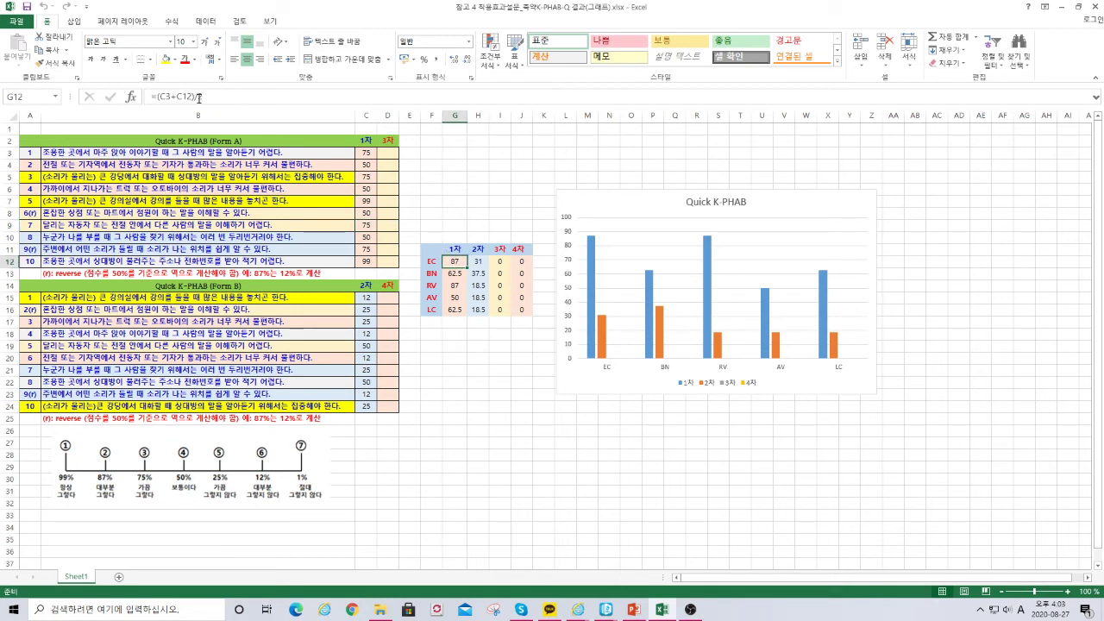
pyautogui.write('=')
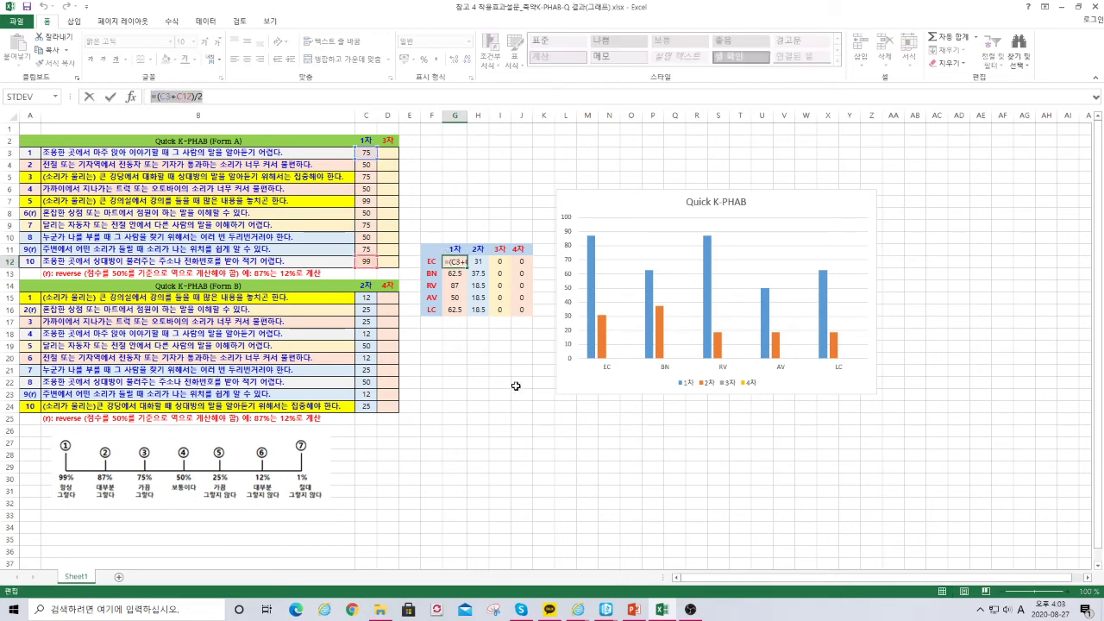
pyautogui.click(512, 383)
pyautogui.click(366, 164)
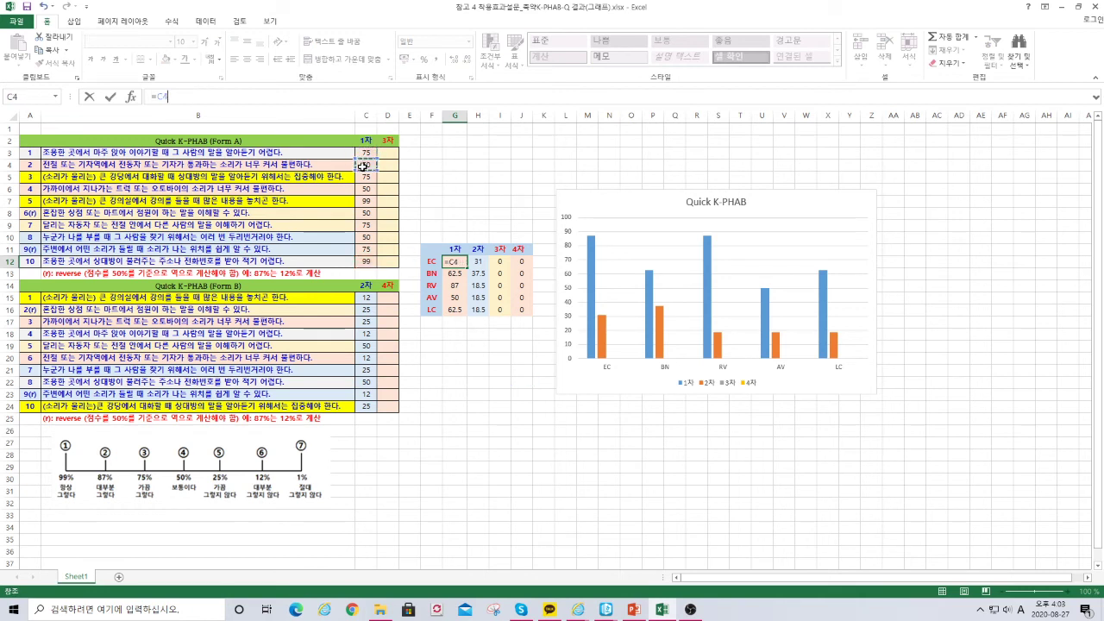
pyautogui.press('Escape')
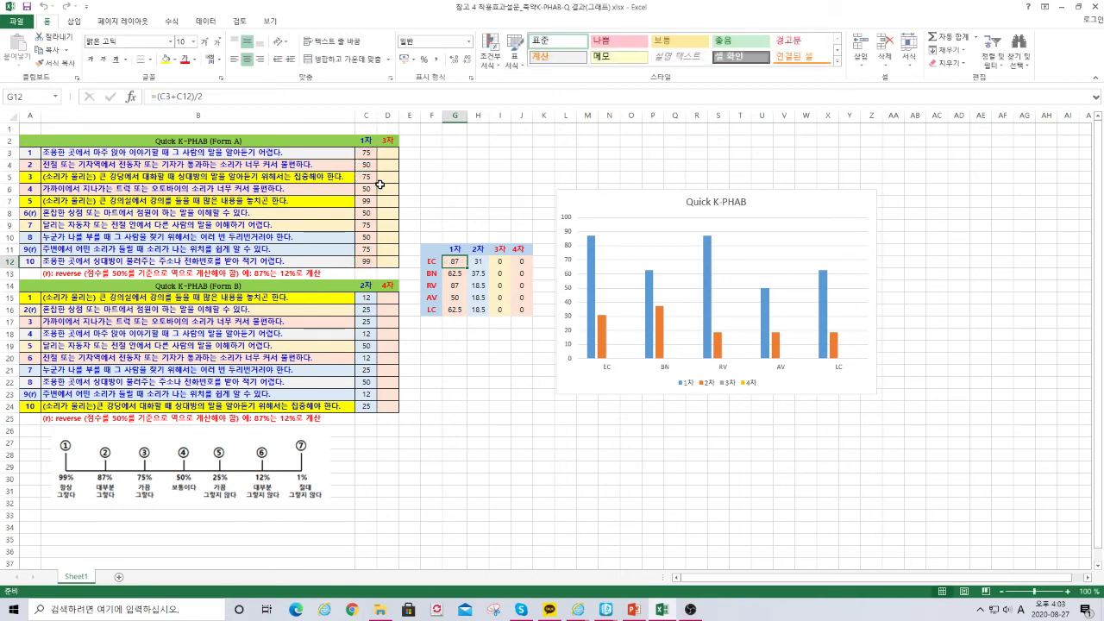
# - Inspect which summary-table cells feed the 1차 series of the Quick K-PHAB chart
pyautogui.moveTo(487, 348); pyautogui.dragTo(487, 356)
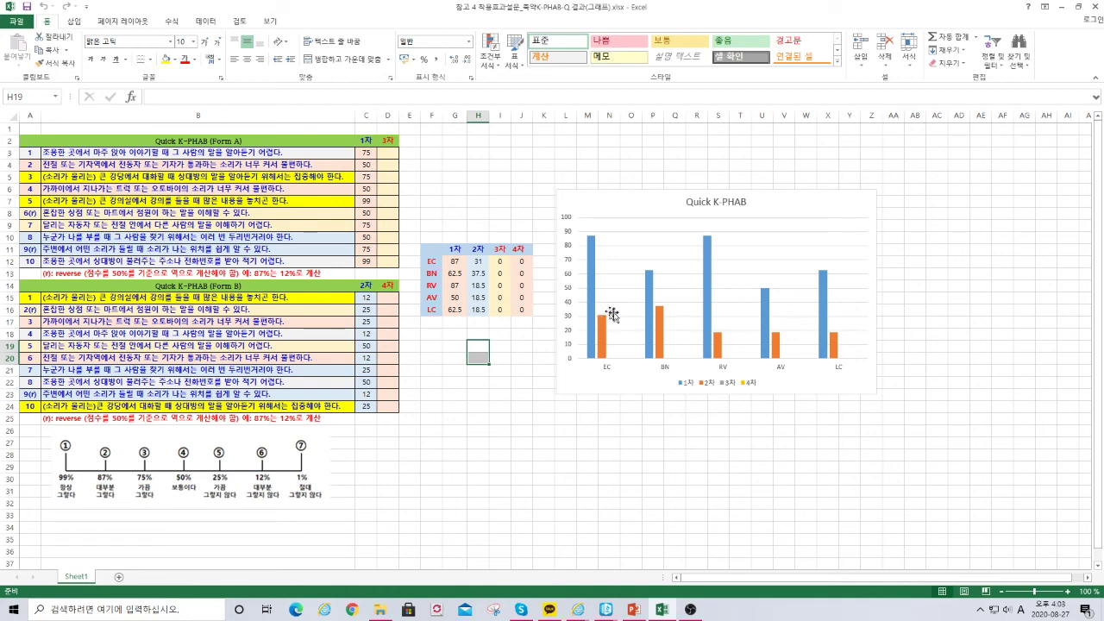
pyautogui.click(591, 278)
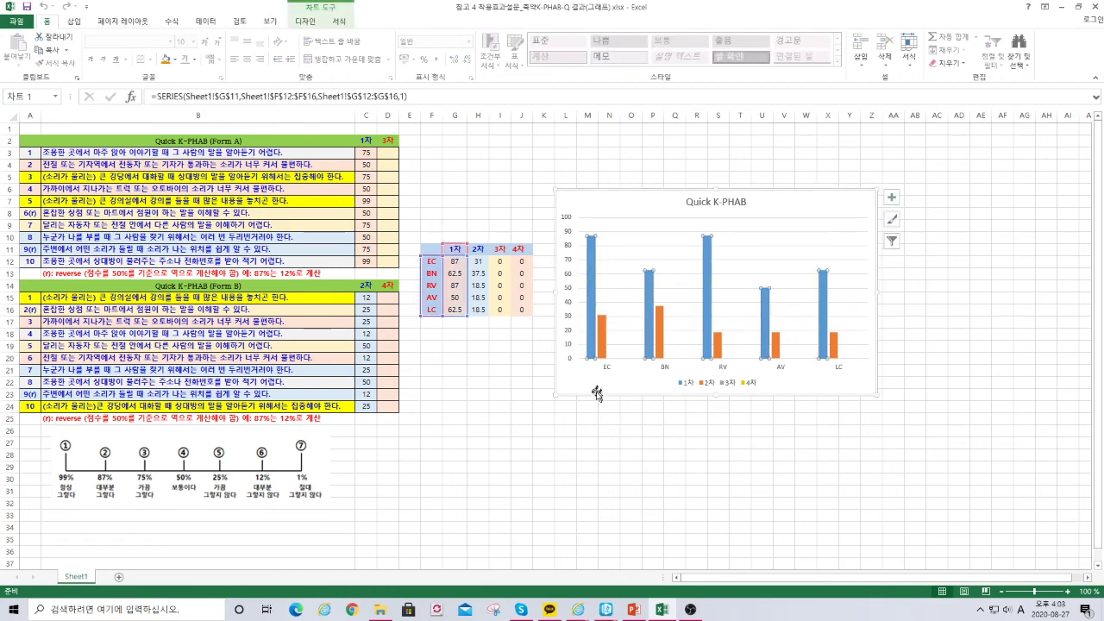
pyautogui.click(511, 371)
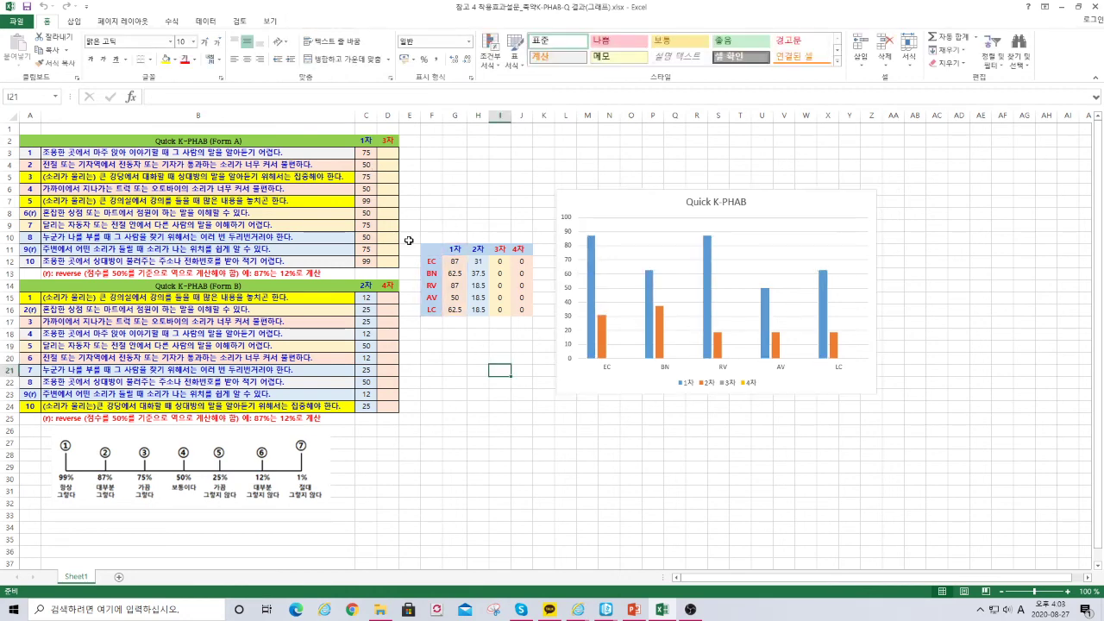
# - Set the 1차 scores of Form A items 1 and 7 to 50
pyautogui.click(365, 153)
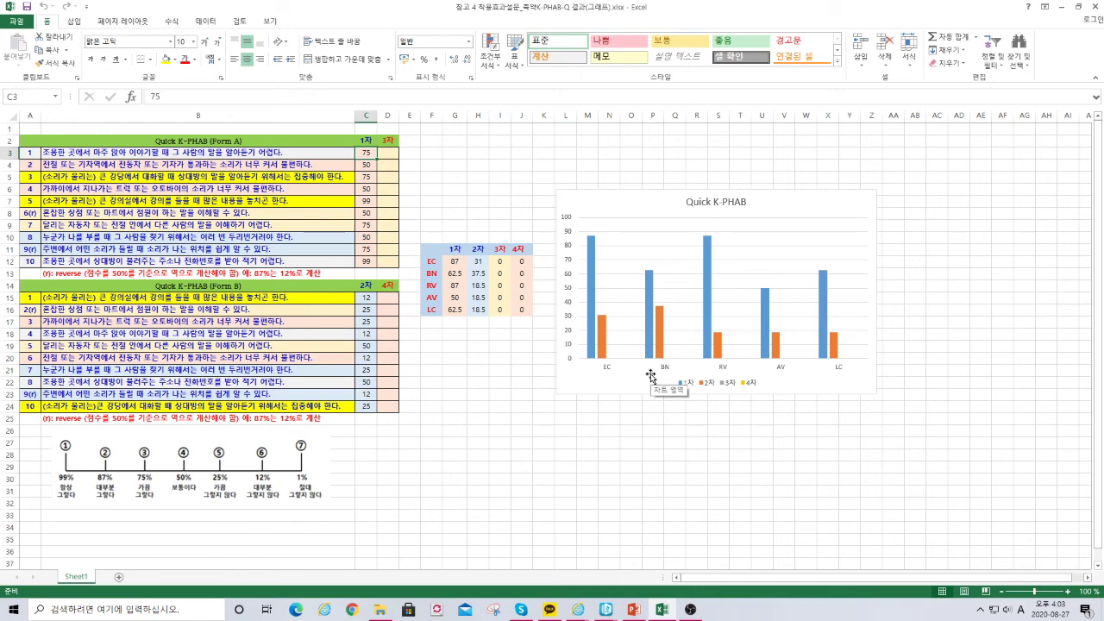
pyautogui.write('50')
pyautogui.hotkey('ctrl', 'Return')
pyautogui.press('Down')
pyautogui.press('Down')
pyautogui.press('Down')
pyautogui.press('Down')
pyautogui.press('Down')
pyautogui.press('Down')
pyautogui.write('50')
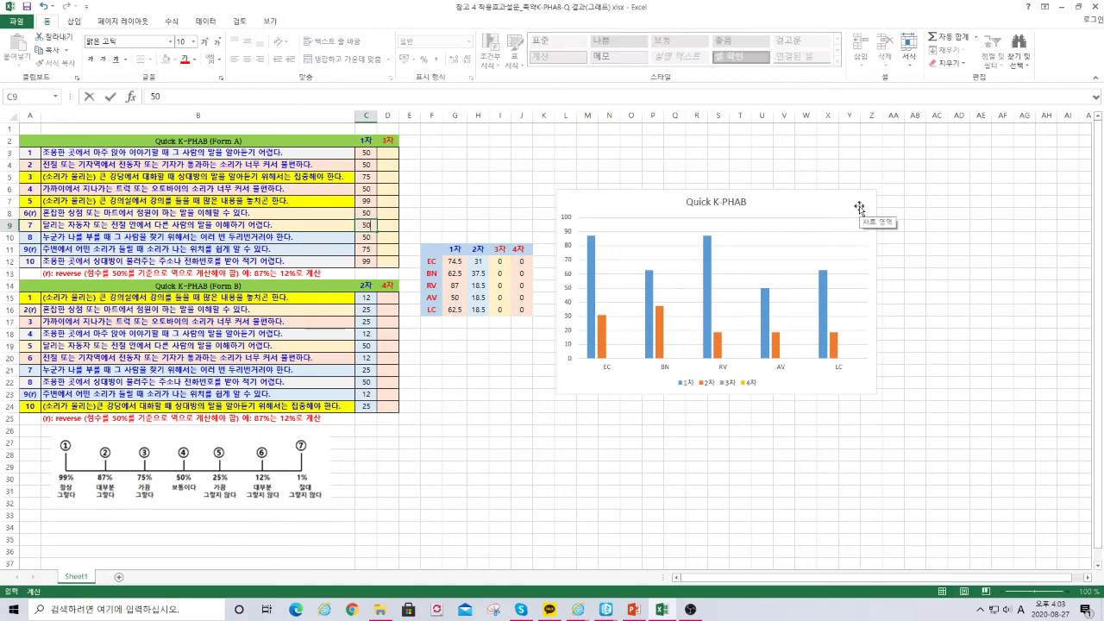
pyautogui.click(802, 527)
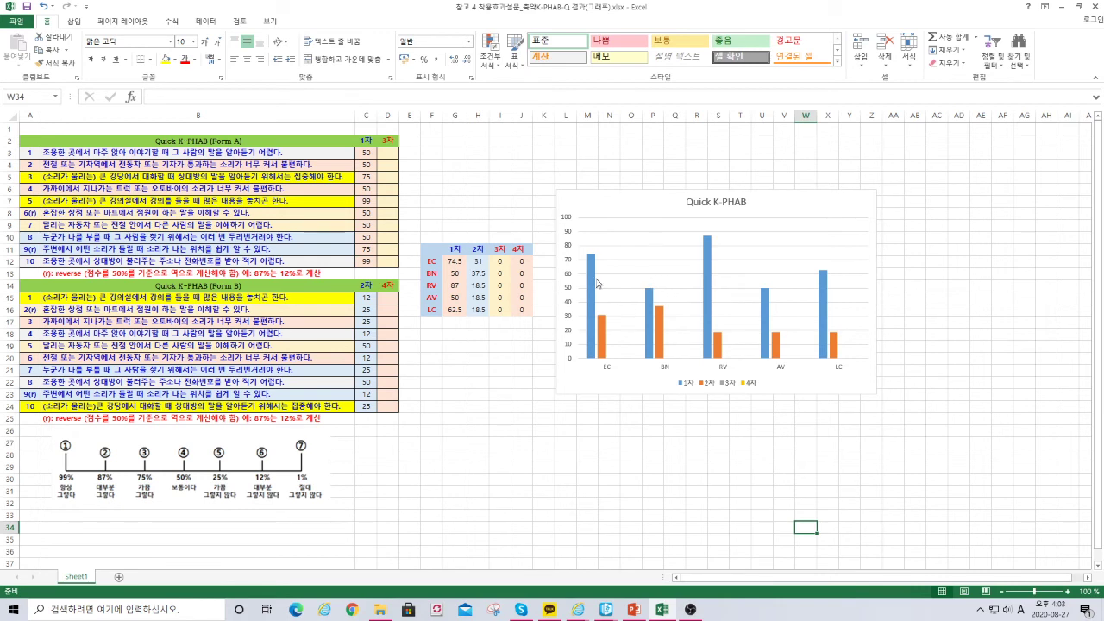
# - Check the 2차 scores of Form B items 1 and 5
pyautogui.click(366, 298)
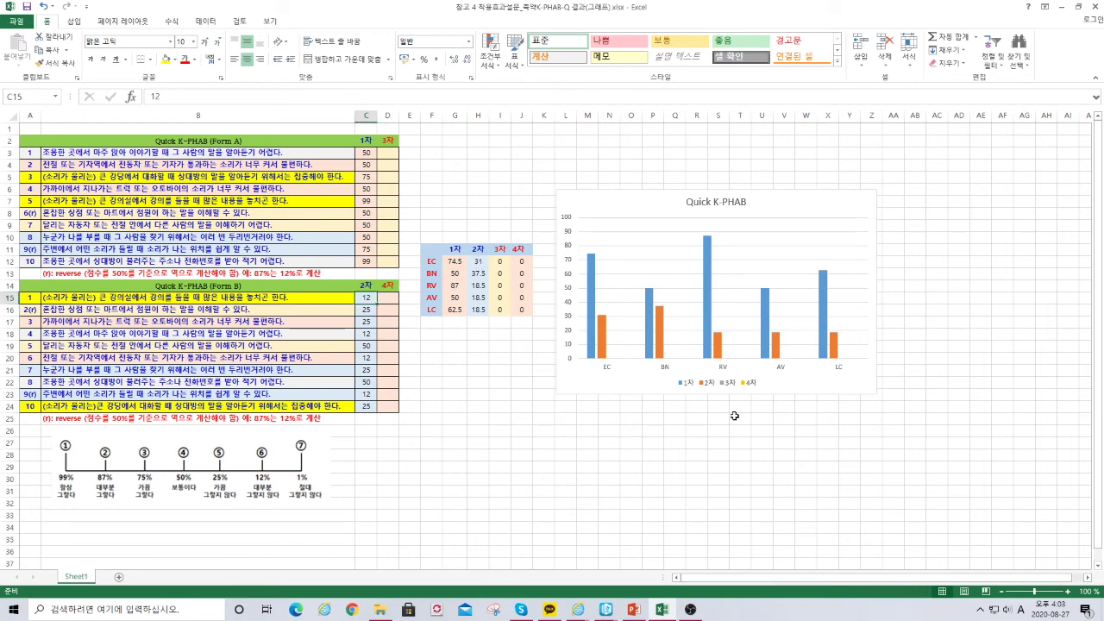
pyautogui.click(369, 346)
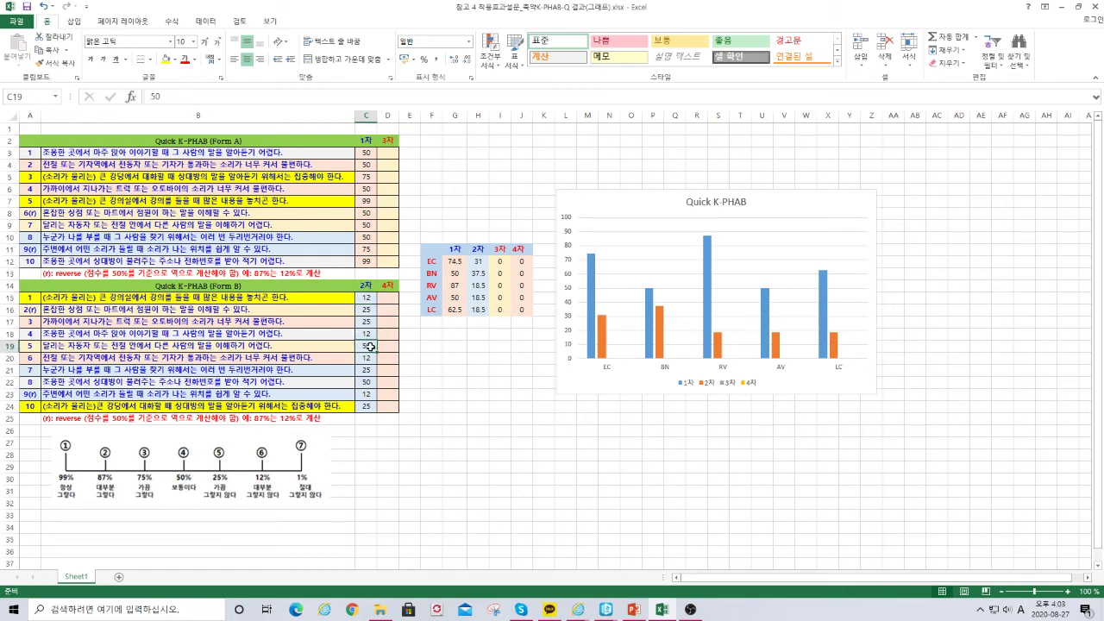
# - Set the 2차 score of Form B item 5 to 15 and that of item 8 to 12
pyautogui.write('15')
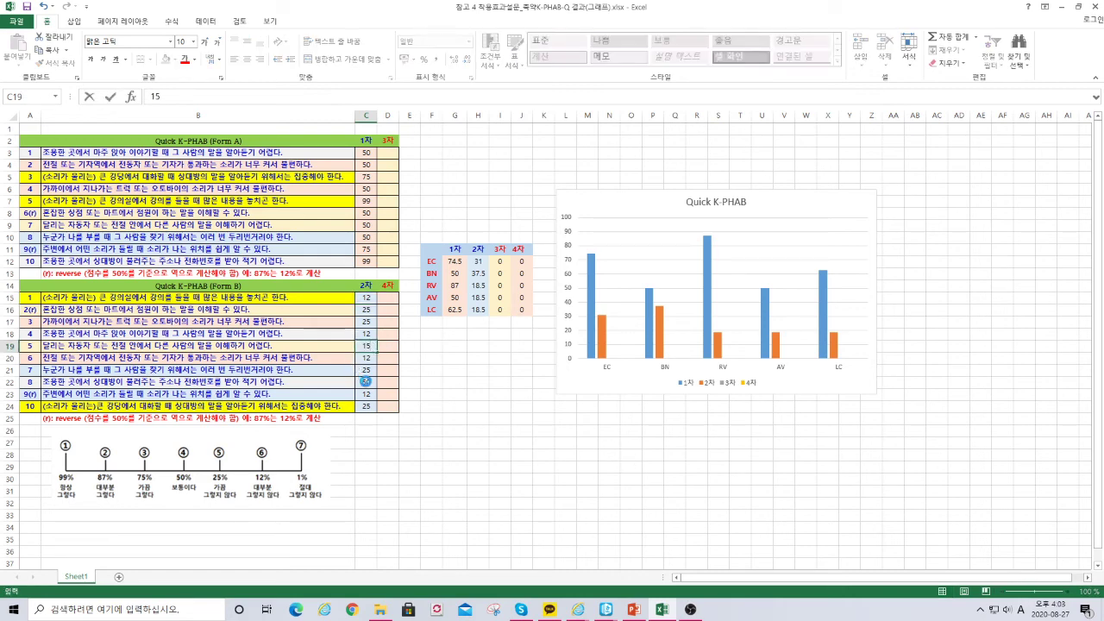
pyautogui.click(365, 382)
pyautogui.write('12')
pyautogui.click(566, 480)
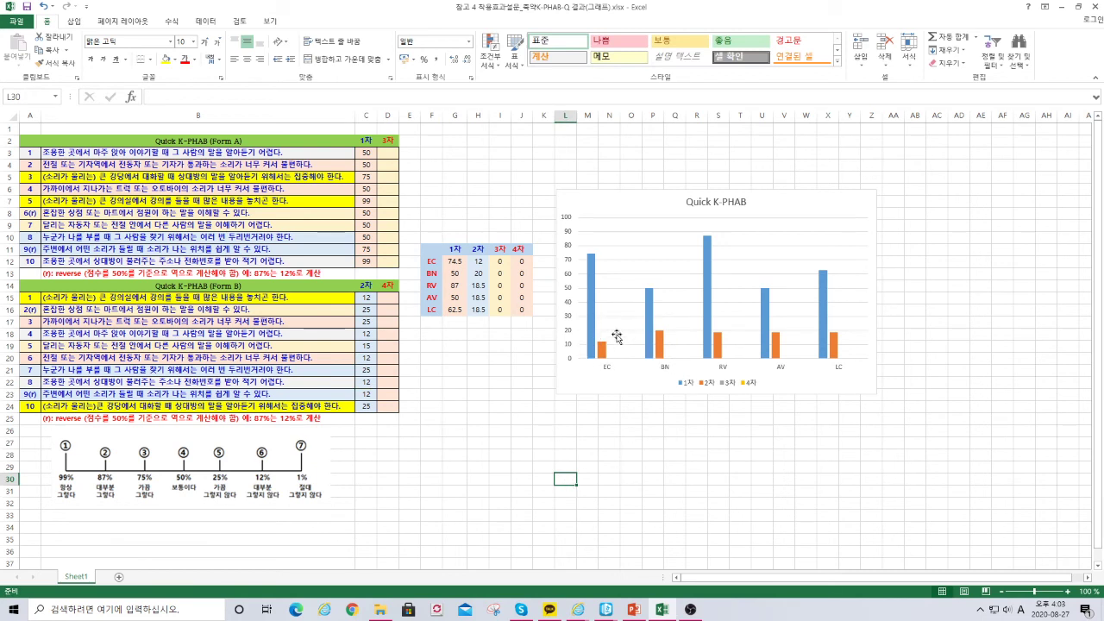
# - Check the formulas behind the 3차 and 4차 EC values in the summary table
pyautogui.click(498, 261)
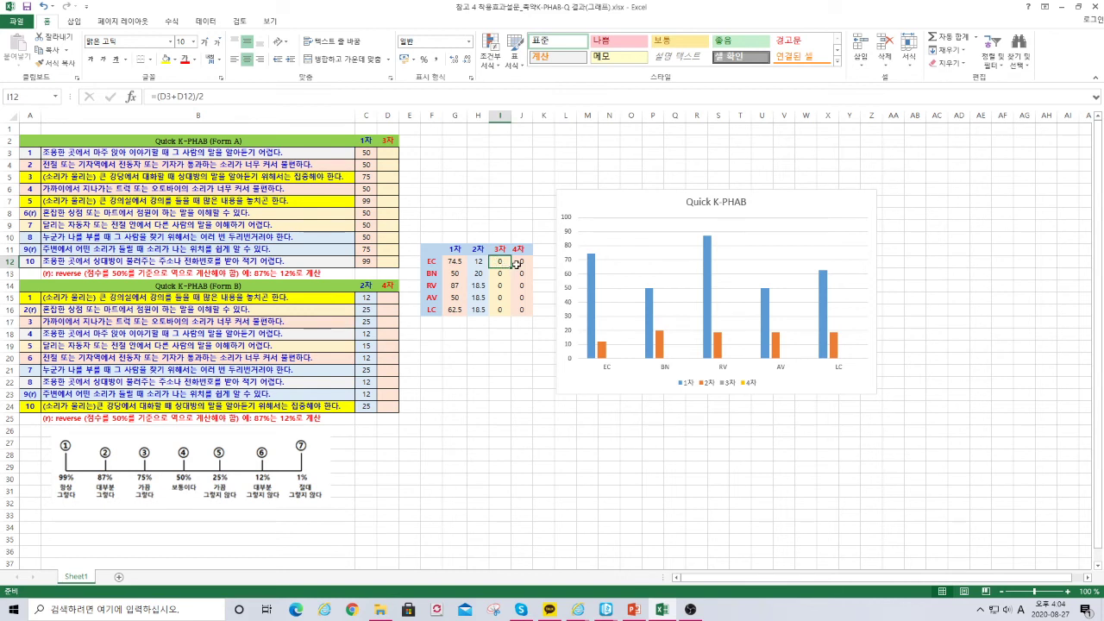
pyautogui.click(520, 261)
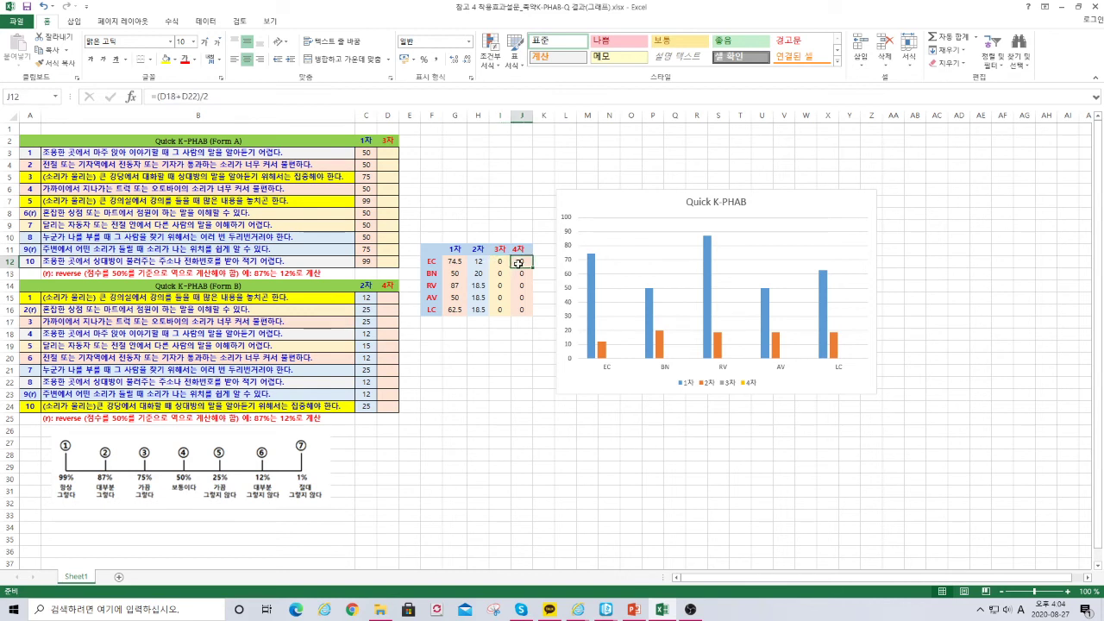
pyautogui.click(501, 344)
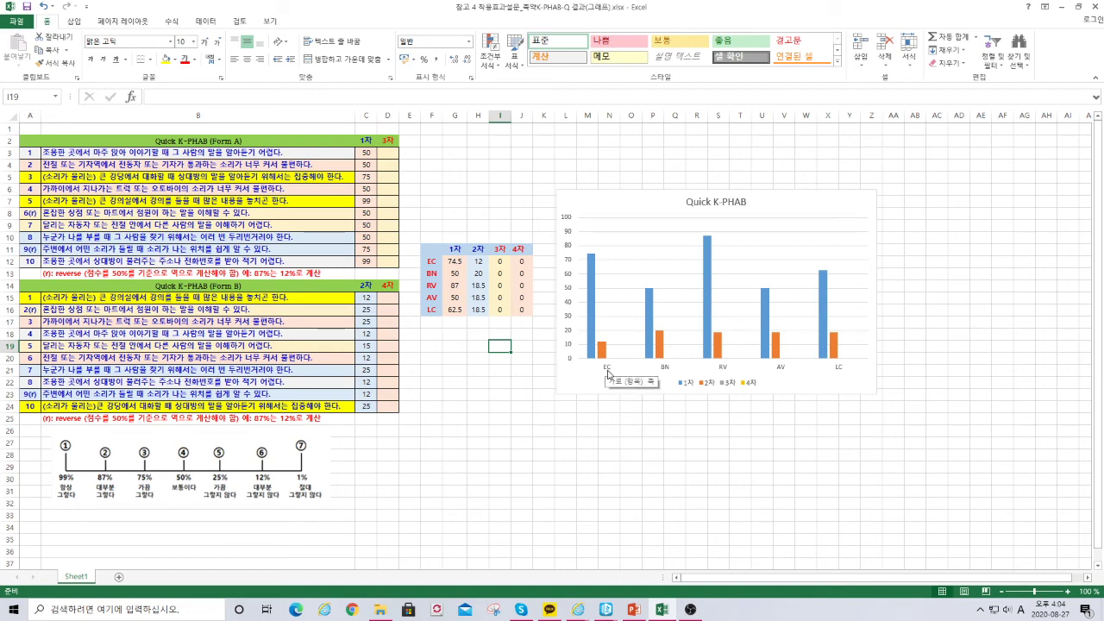
# - Compare the 1차 and 2차 series of the Quick K-PHAB chart across the EC, BN, RV, AV and LC subscales
pyautogui.click(590, 281)
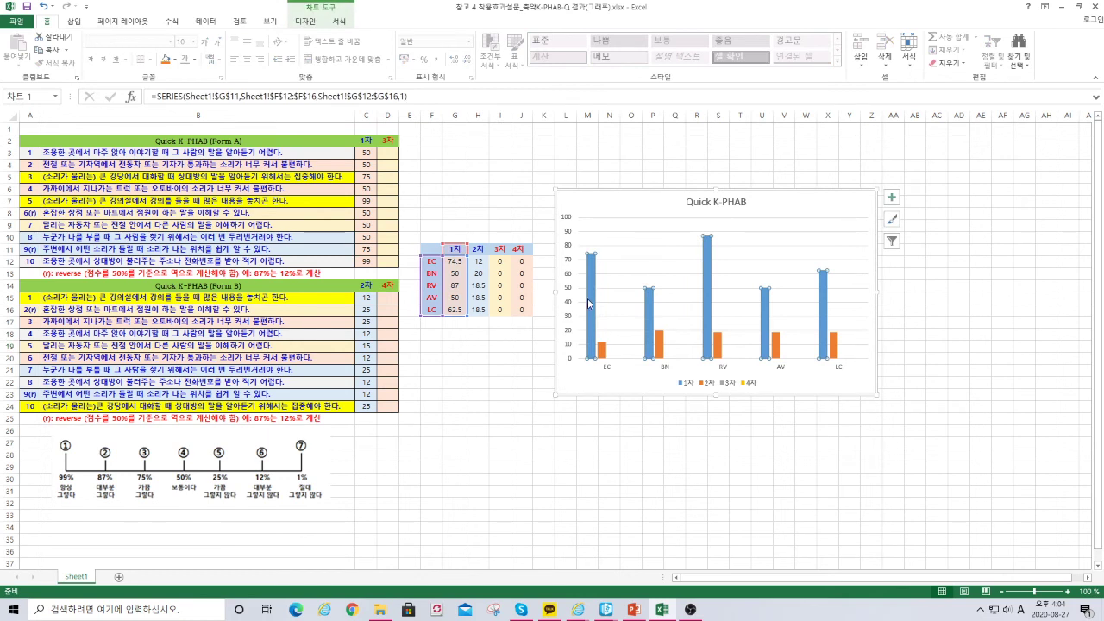
pyautogui.click(602, 350)
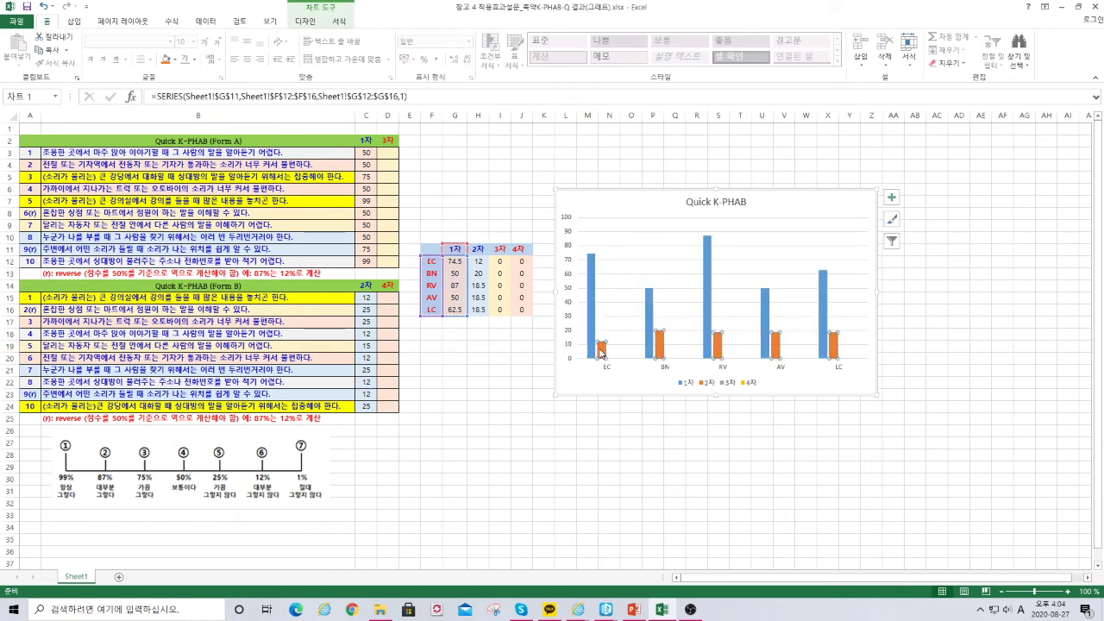
pyautogui.click(666, 369)
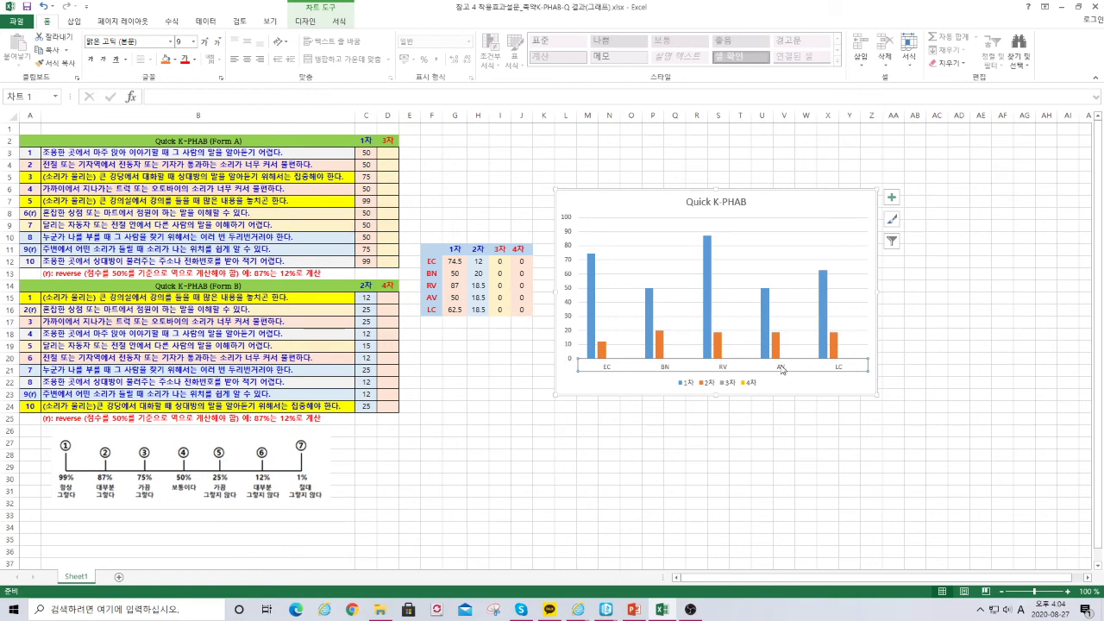
pyautogui.click(844, 366)
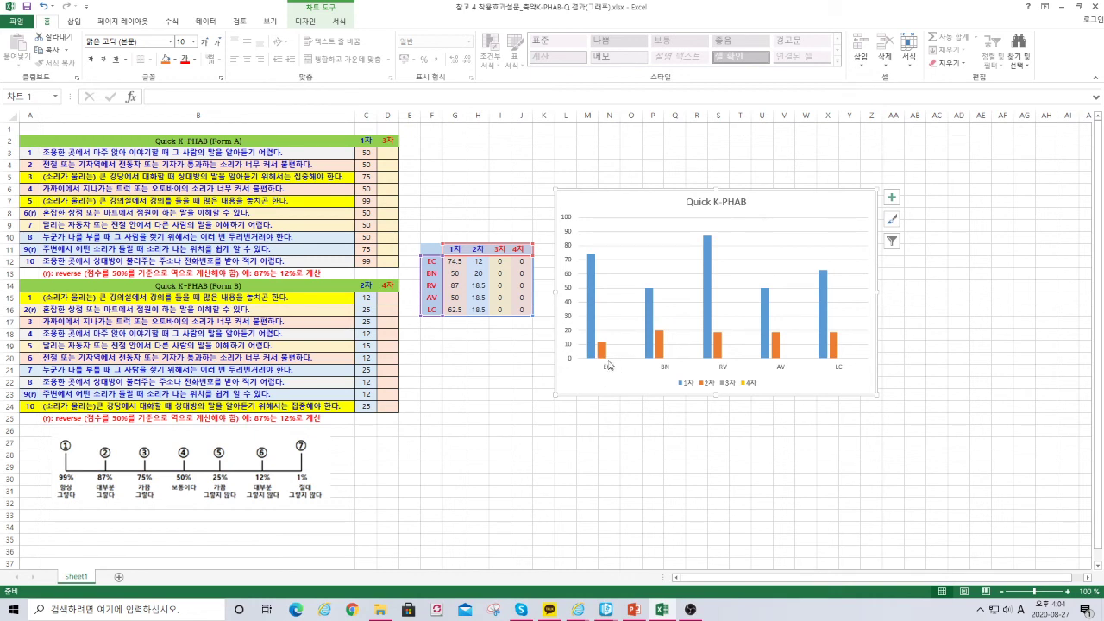
pyautogui.click(659, 345)
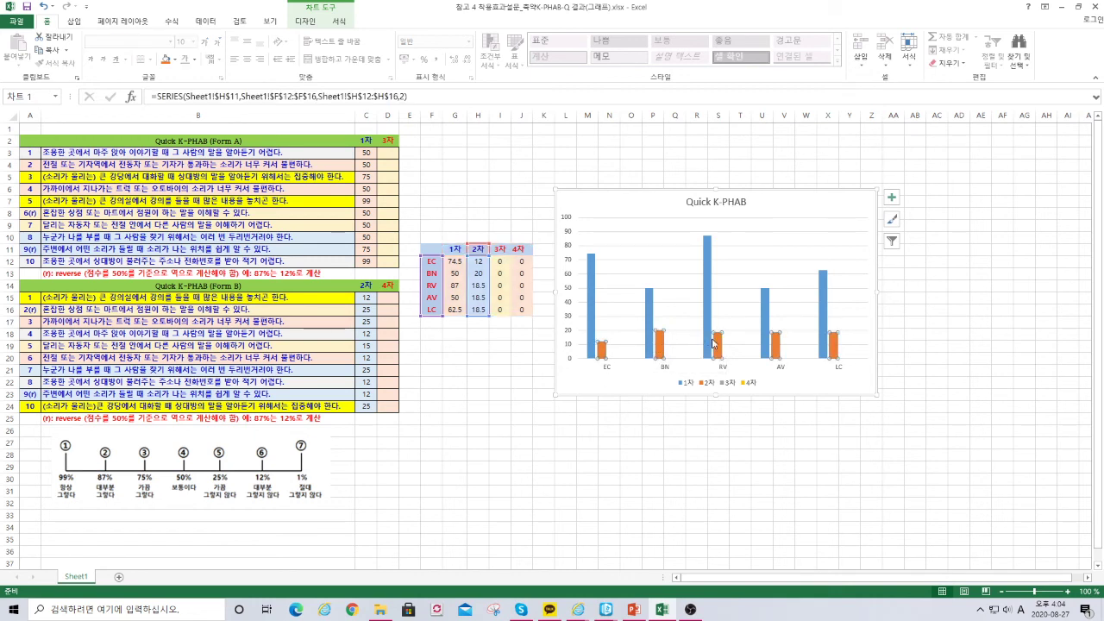
pyautogui.click(765, 345)
pyautogui.click(835, 349)
pyautogui.moveTo(820, 353)
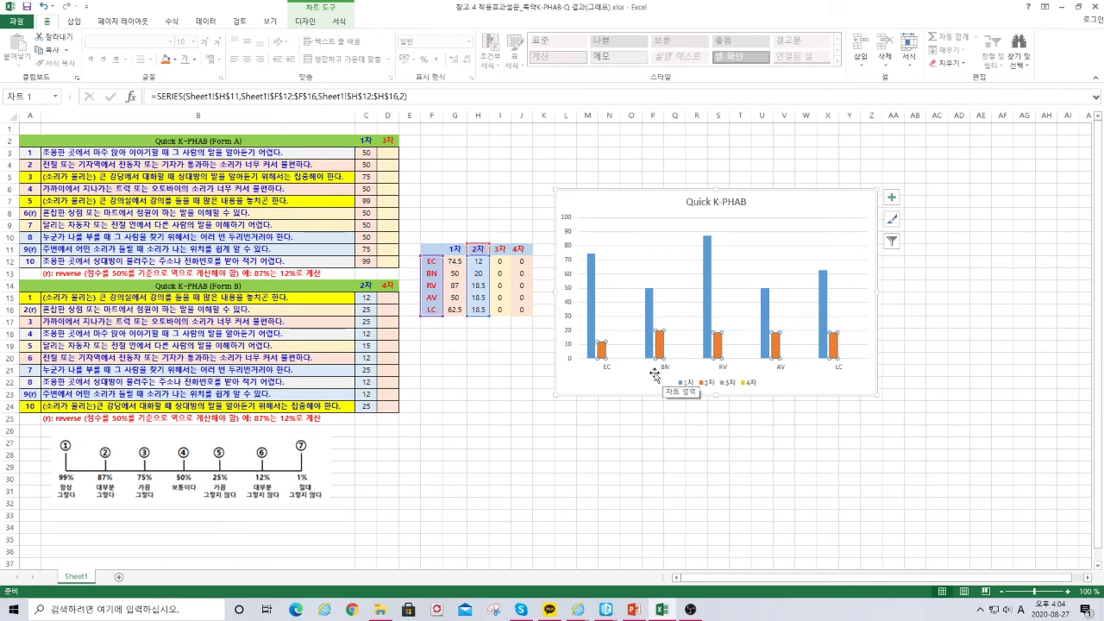
pyautogui.click(841, 377)
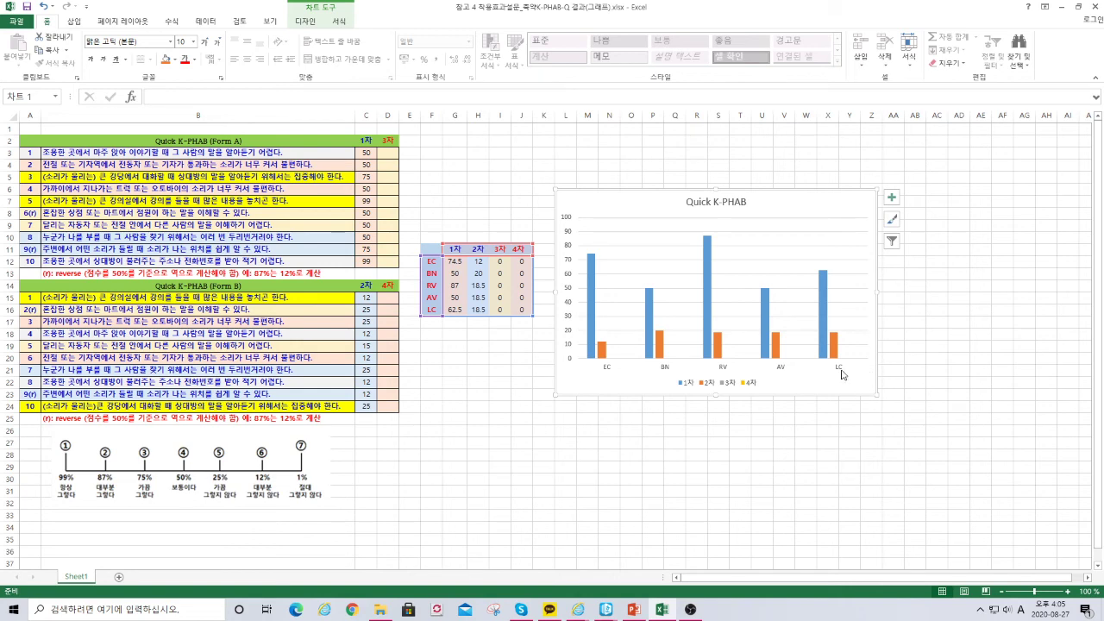
pyautogui.click(361, 394)
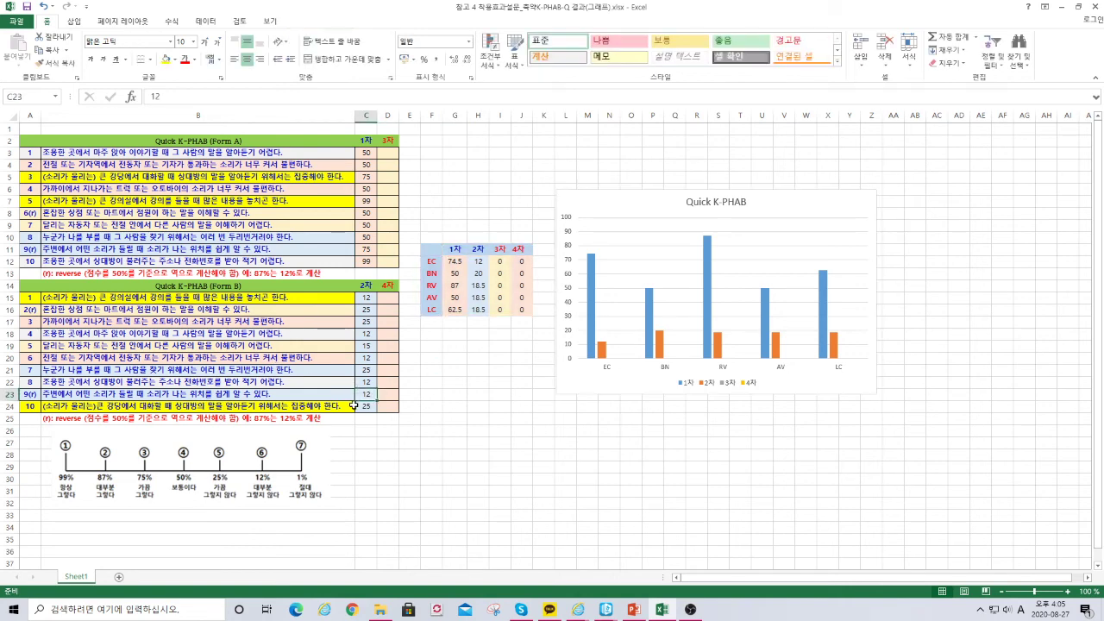
# - Switch to the short K-PHAB-Q questionnaire document in Hangul and fill in the name field (성명) of Form A
pyautogui.click(610, 612)
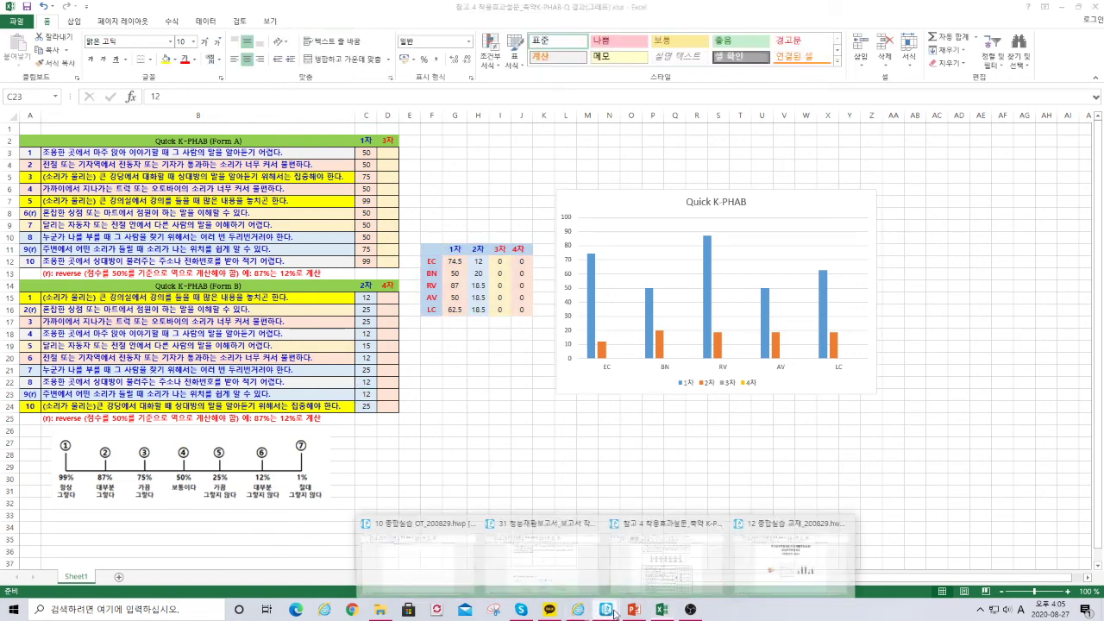
pyautogui.click(686, 573)
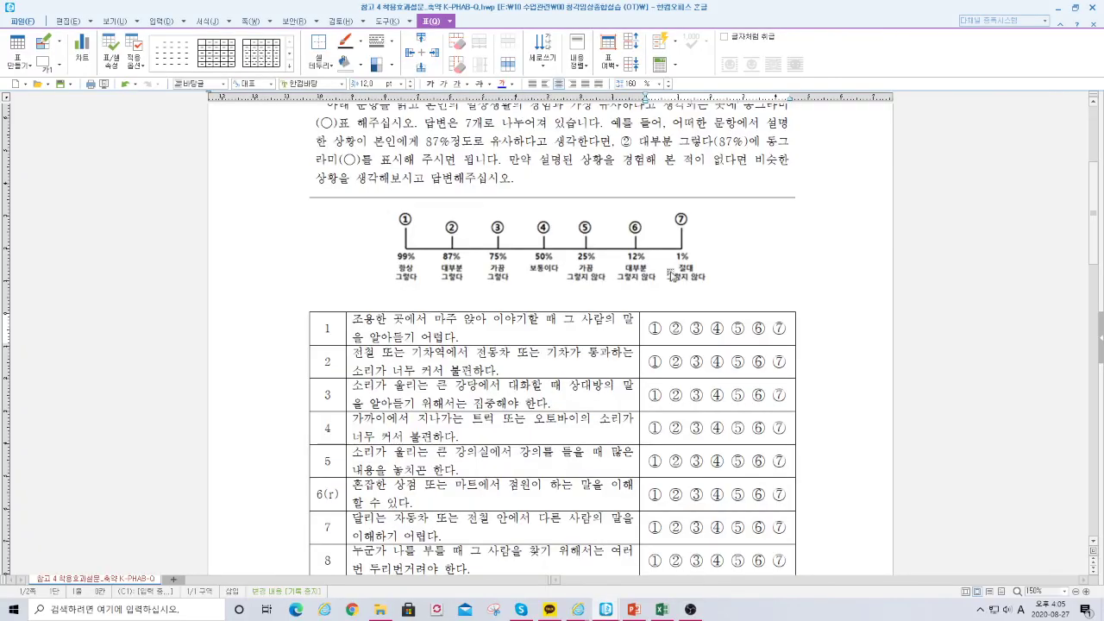
pyautogui.scroll(5, 671, 275)
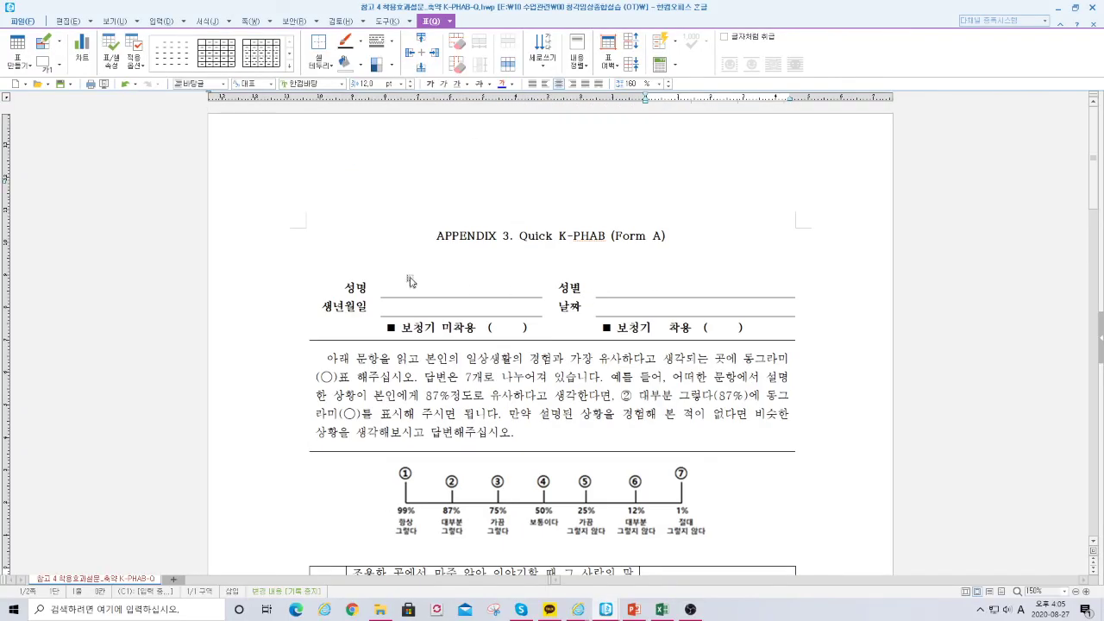
pyautogui.click(403, 287)
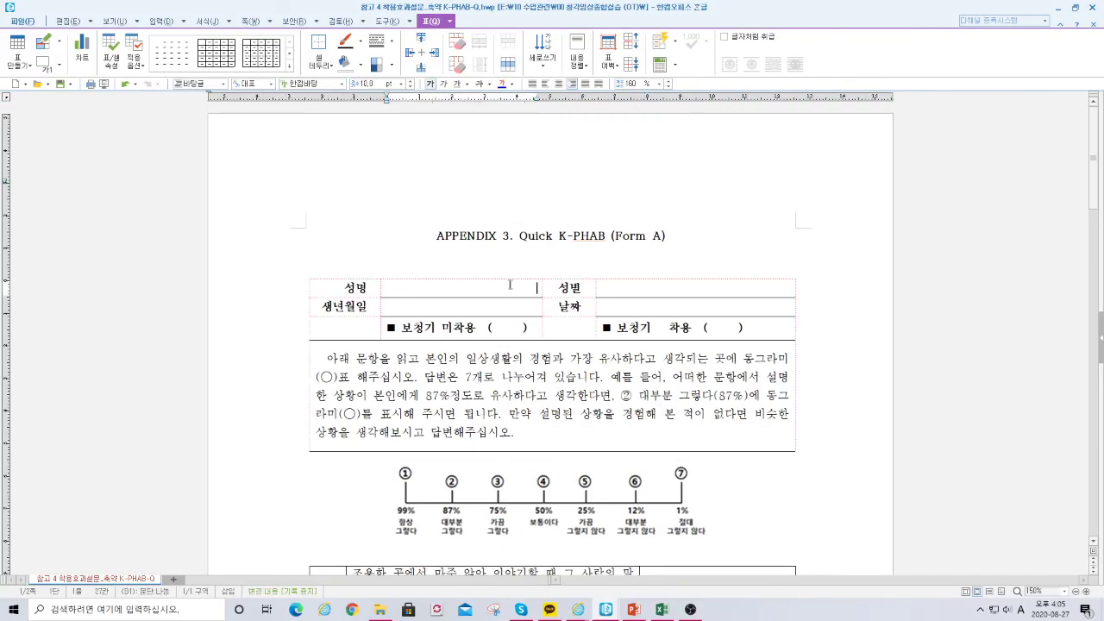
pyautogui.write('서명')
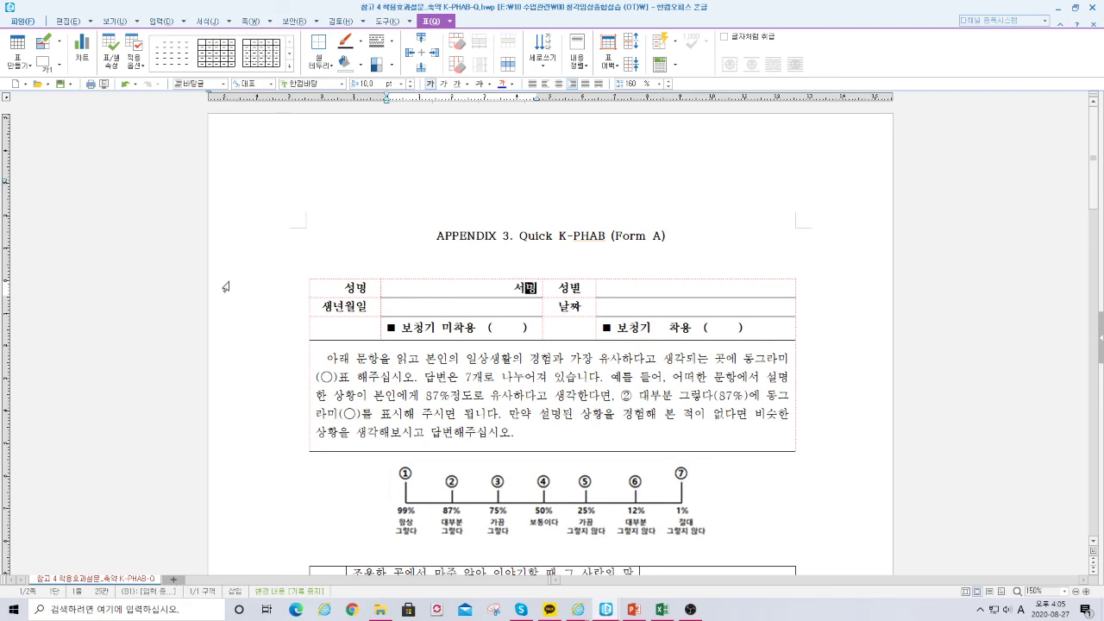
pyautogui.press('Hangul_Hanja')
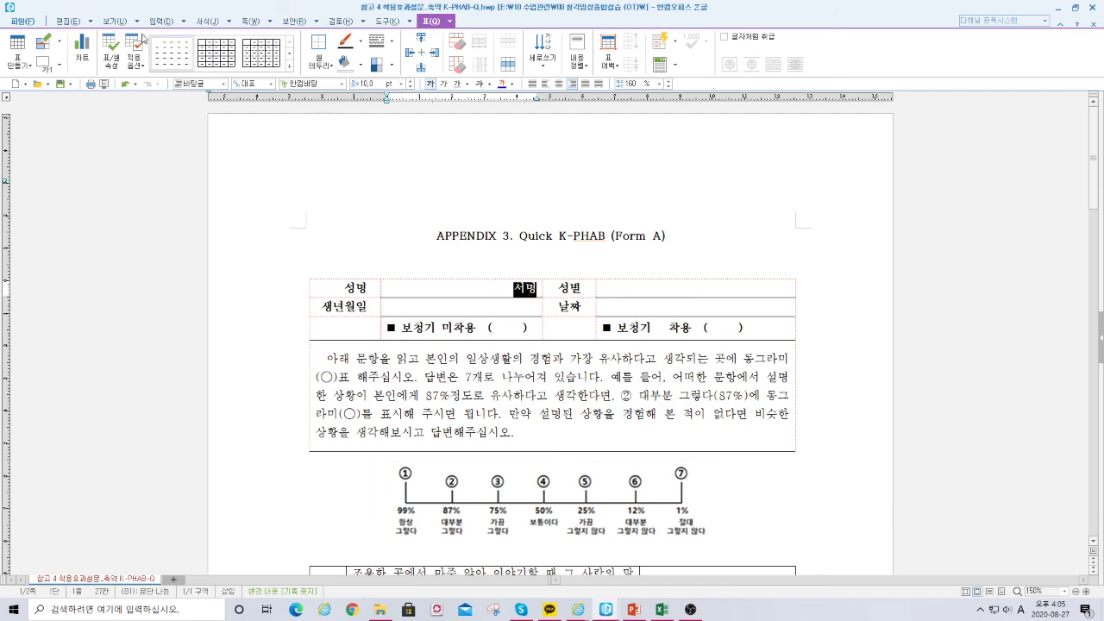
pyautogui.press('Escape')
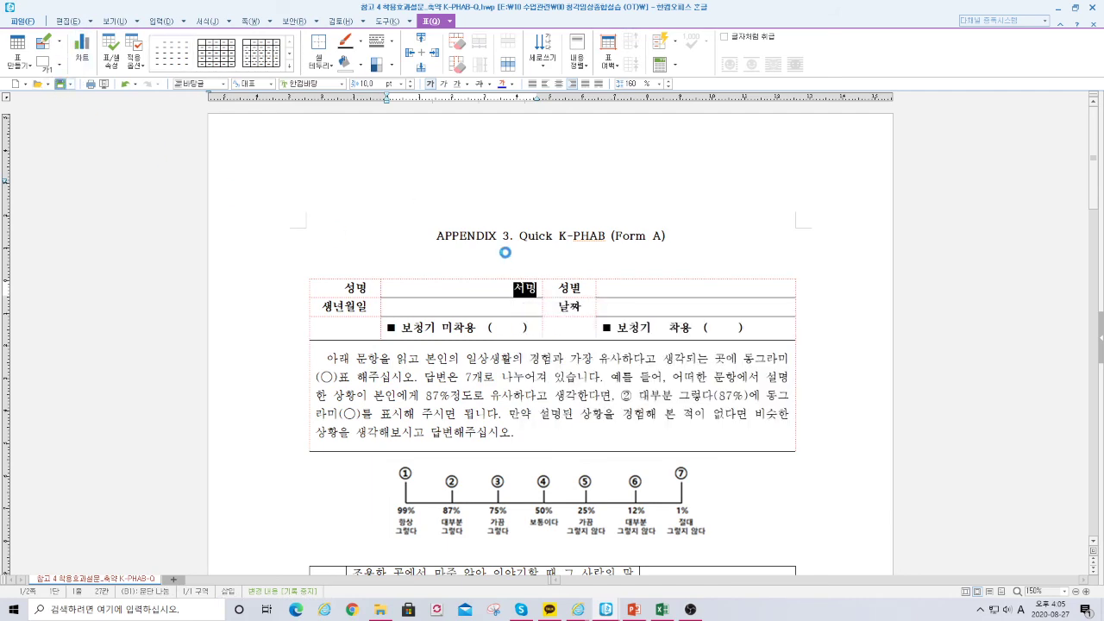
pyautogui.click(505, 252)
# - Fill in the name field (성명) of the Quick K-PHAB Form B and look back over the questionnaire items
pyautogui.scroll(-15, 505, 252)
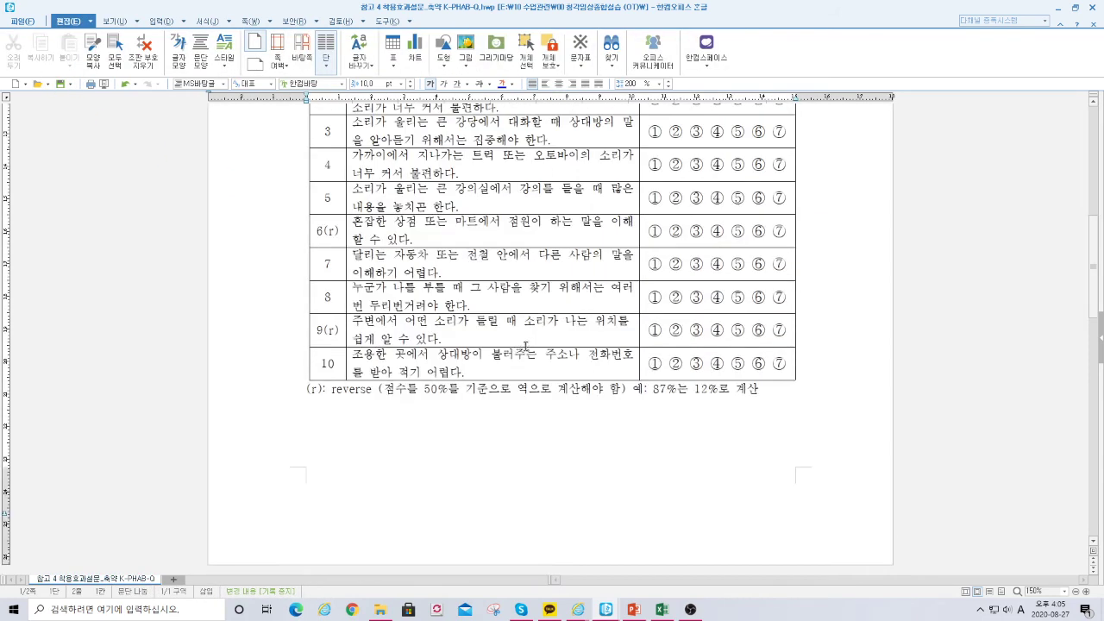
pyautogui.click(529, 346)
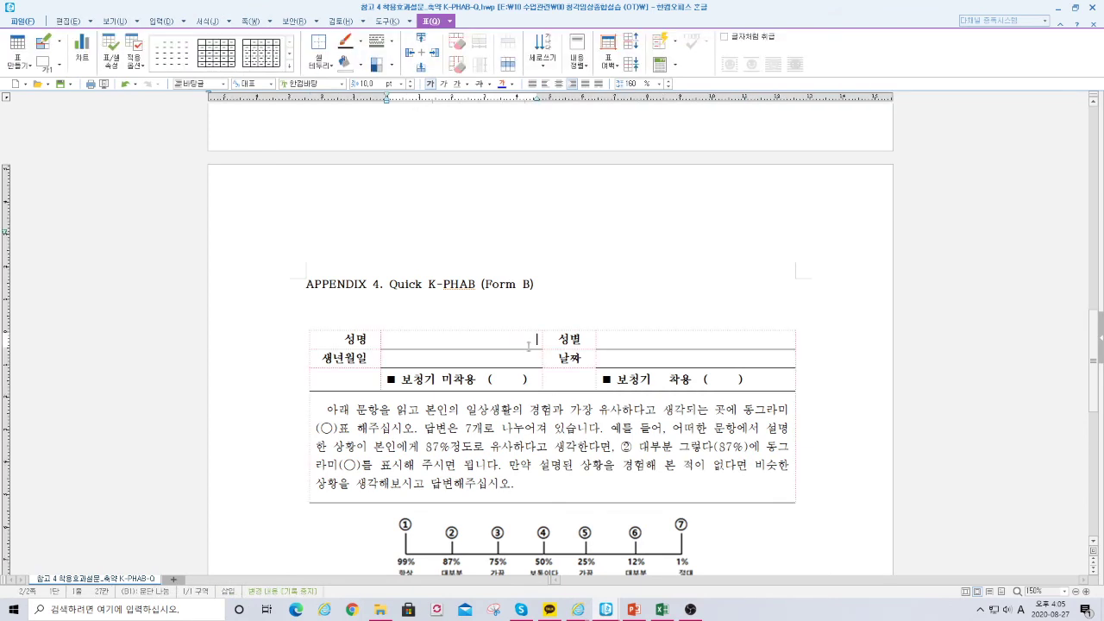
pyautogui.write('서며')
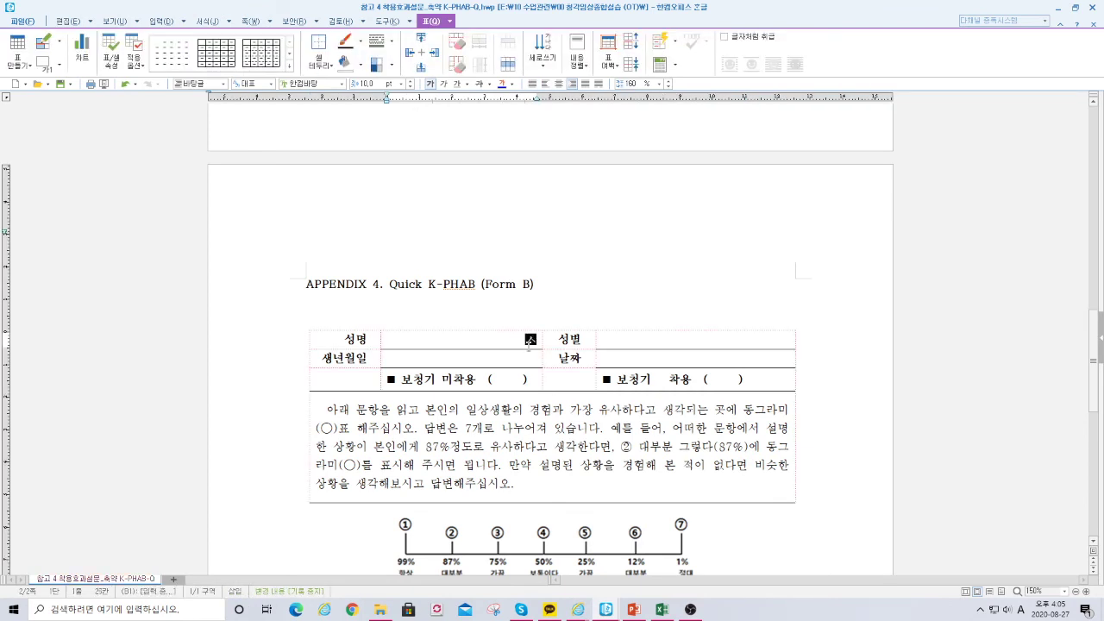
pyautogui.click(564, 292)
pyautogui.click(514, 339)
pyautogui.scroll(2, 518, 316)
pyautogui.scroll(-5, 517, 316)
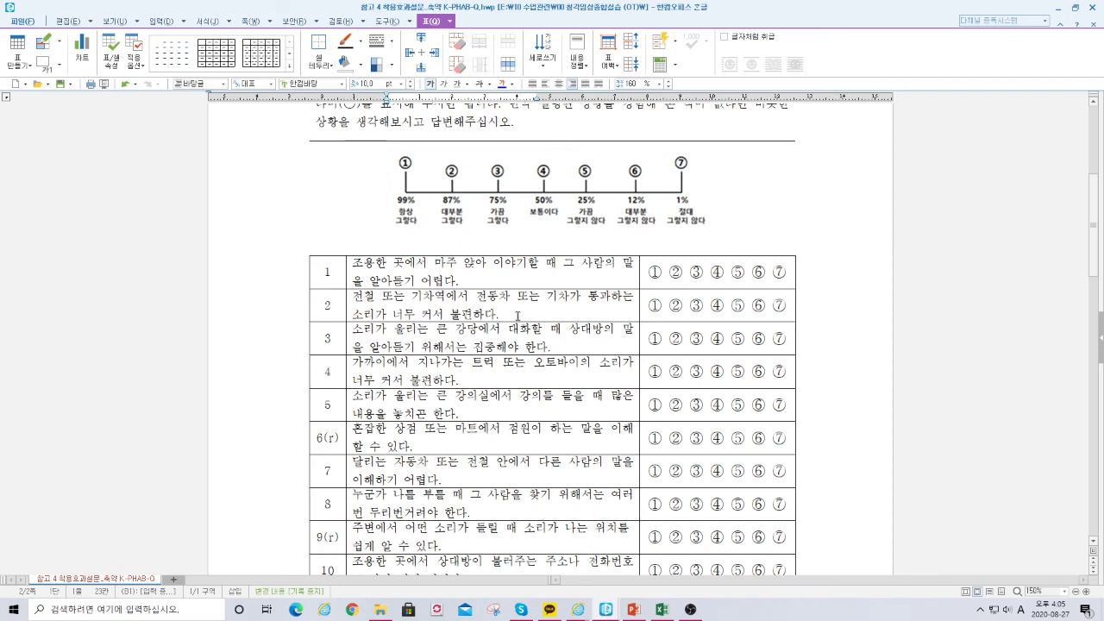
# - Open the workbook 참고 4 착용효과설문 K-PHAB_3 점수입력-그래프.xlsx from the 00 청각임상종합실습 (OT) folder
pyautogui.click(661, 610)
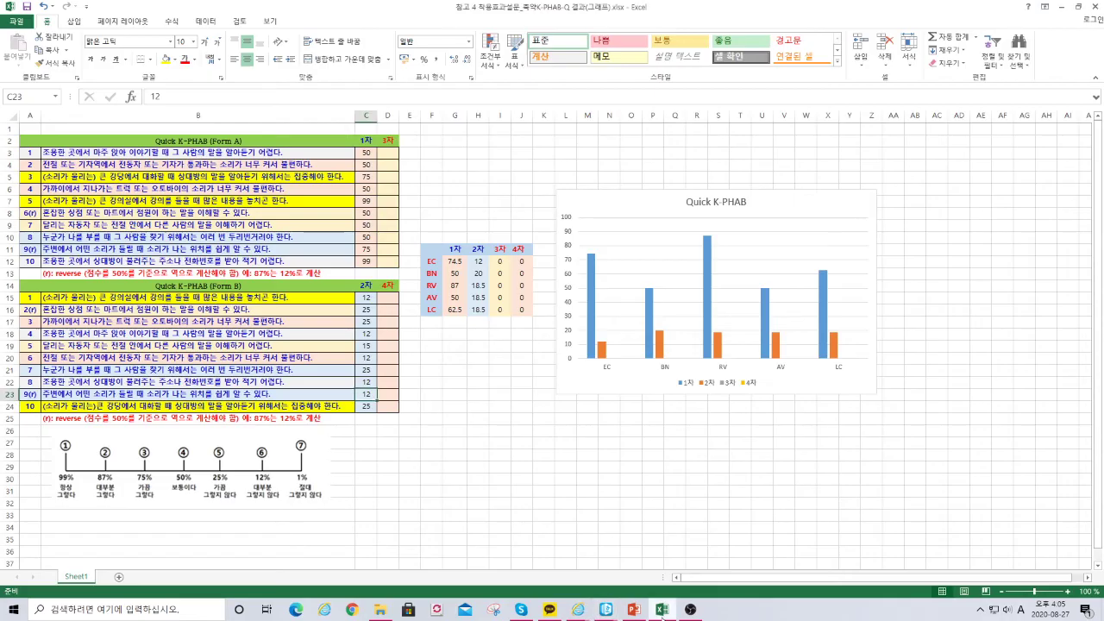
pyautogui.click(387, 610)
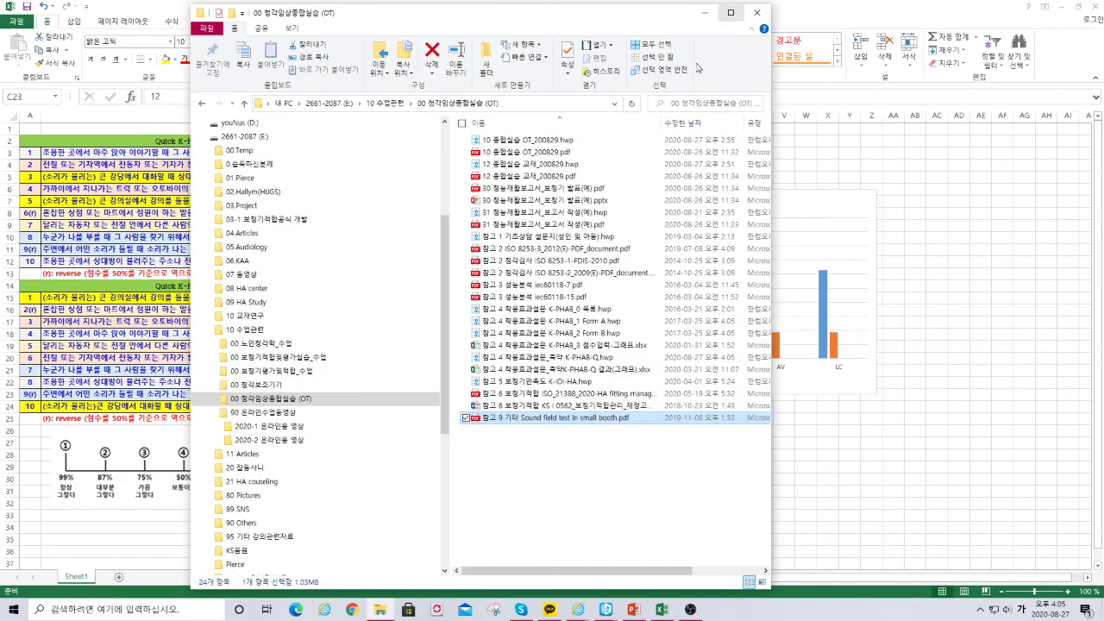
pyautogui.doubleClick(527, 348)
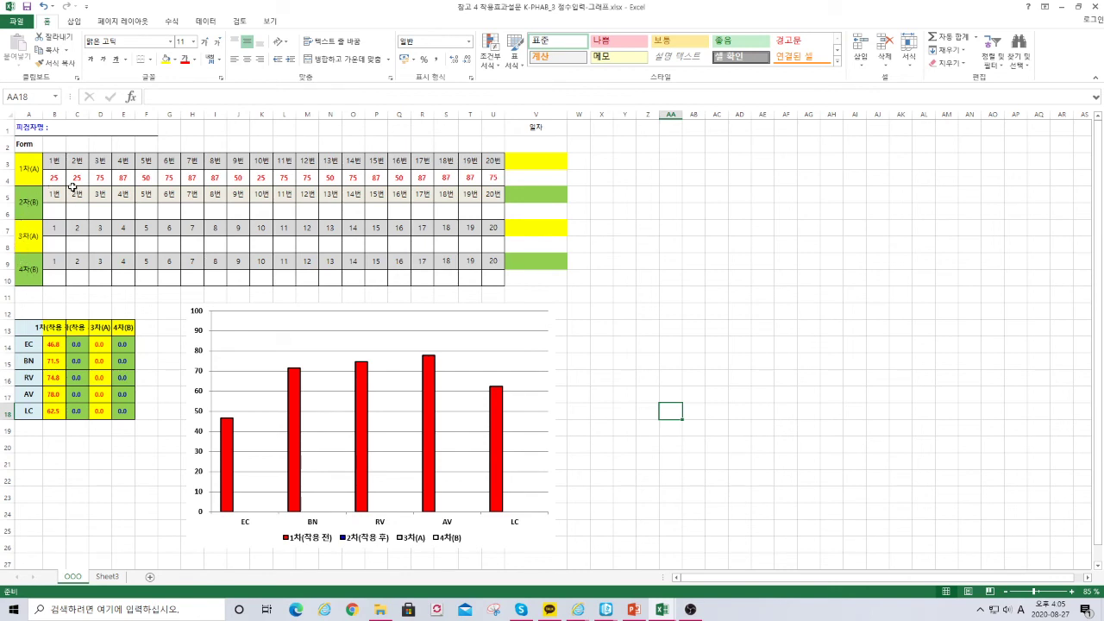
# - Set the 1차(A) score of item 11 to 50 in the full K-PHAB score sheet
pyautogui.moveTo(55, 177); pyautogui.dragTo(283, 182)
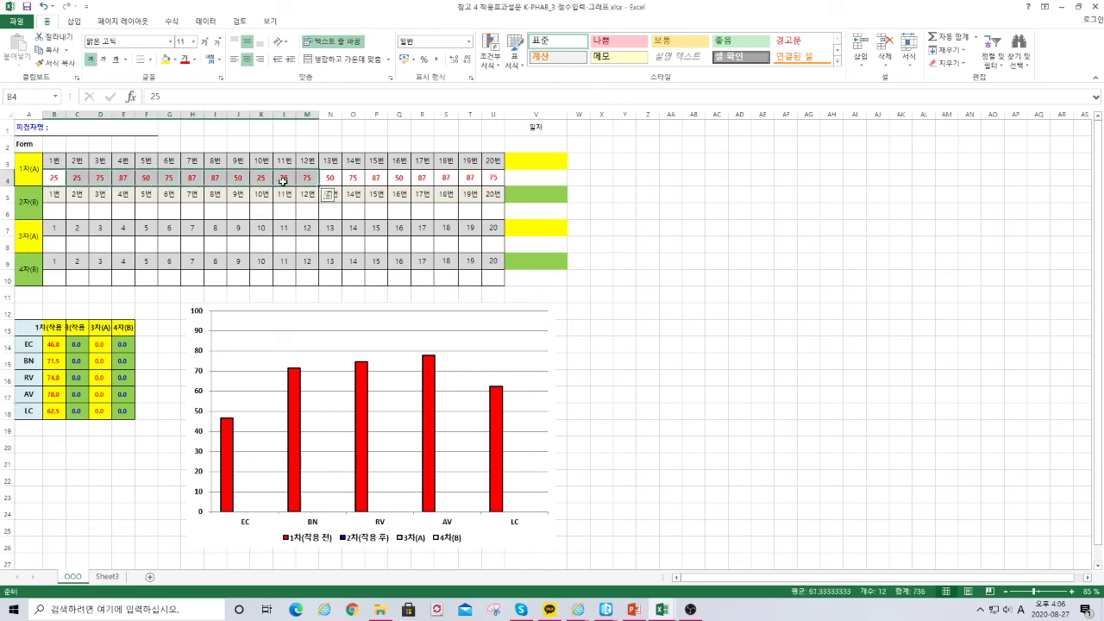
pyautogui.click(283, 179)
pyautogui.write('50')
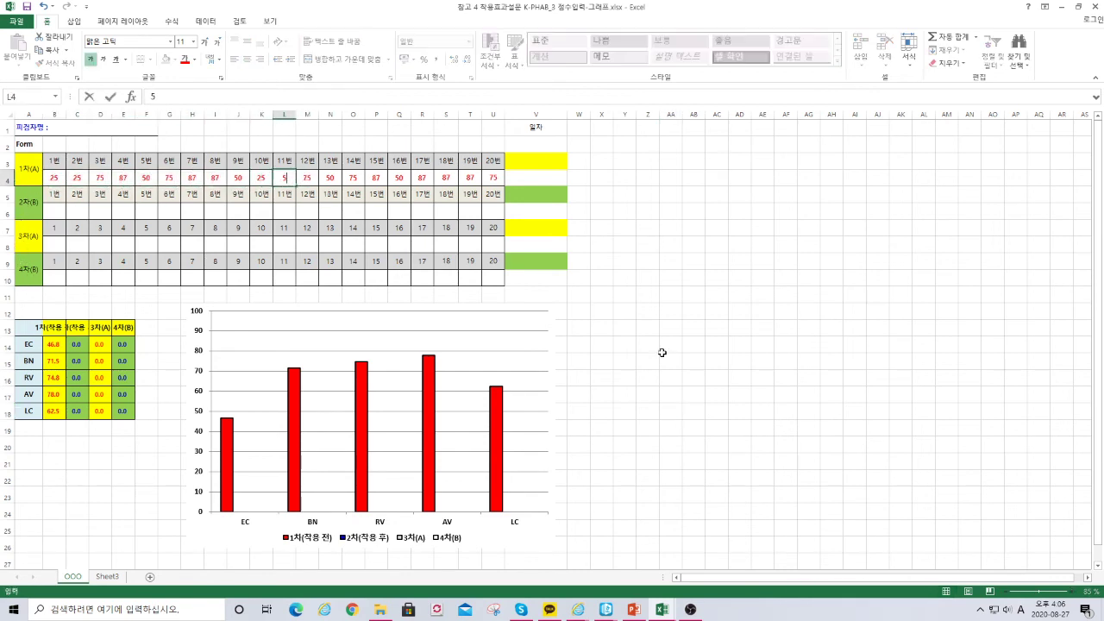
pyautogui.press('Return')
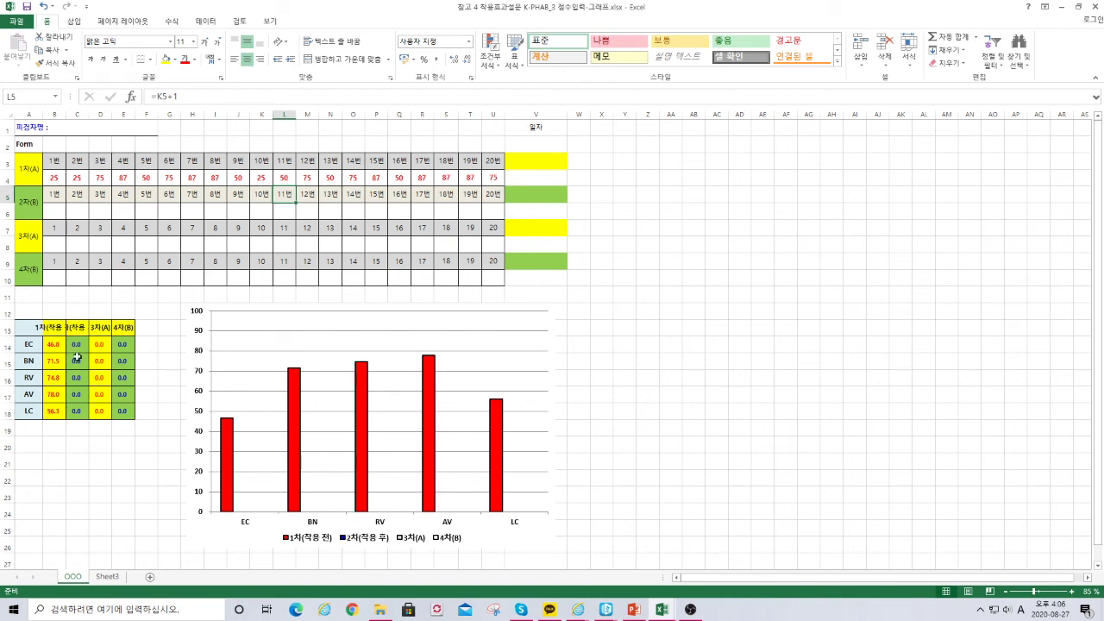
# - Check which summary-table range feeds the K-PHAB chart and locate the 1차(A) date cell
pyautogui.click(531, 536)
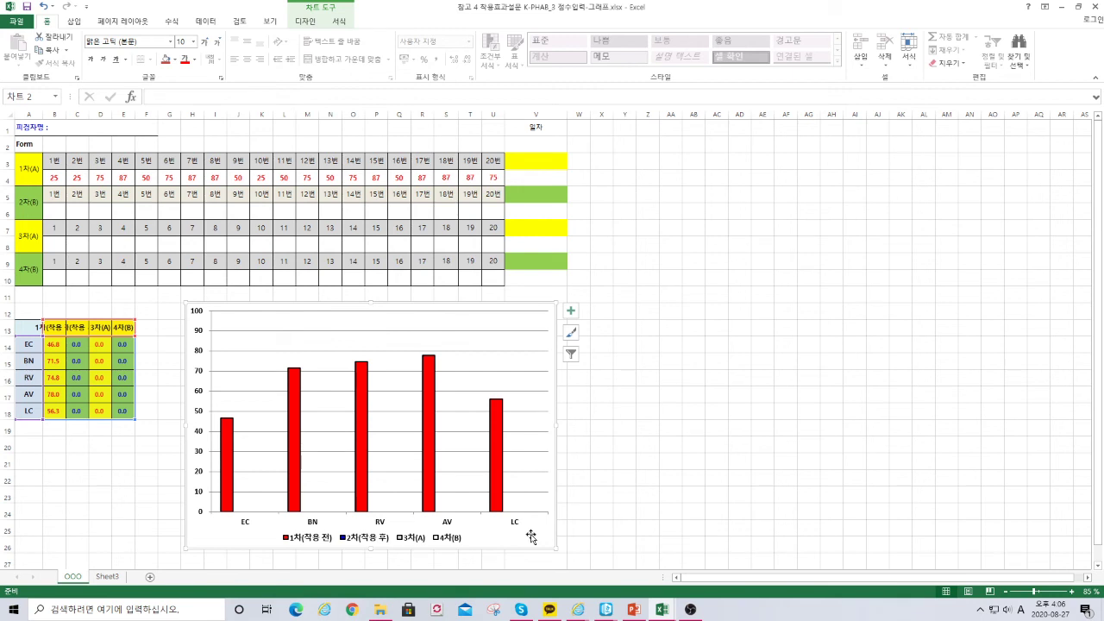
pyautogui.click(671, 463)
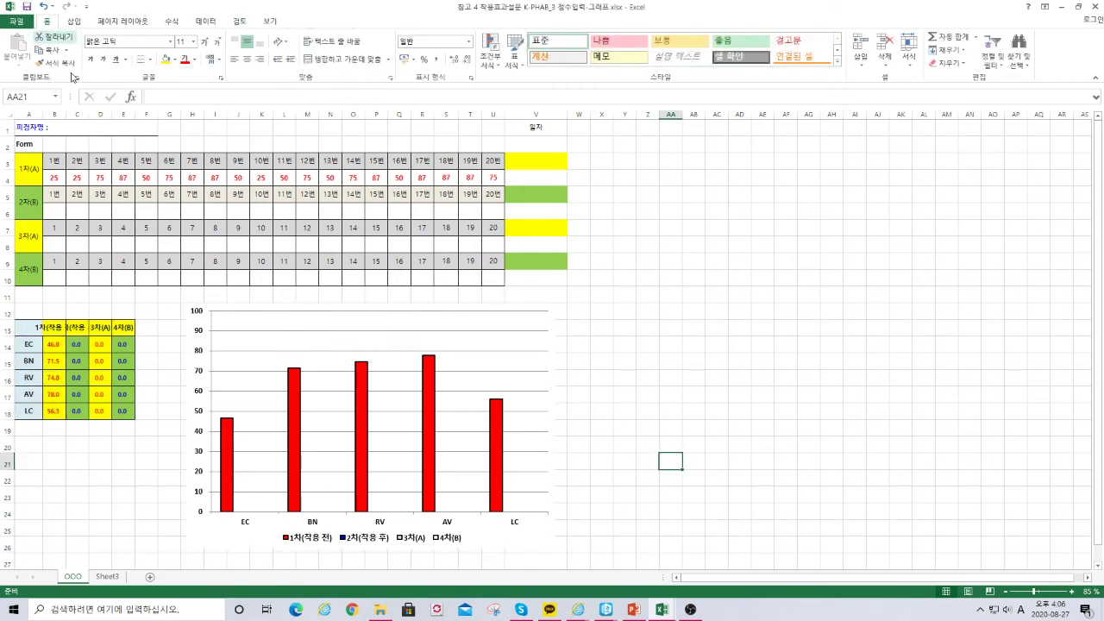
pyautogui.click(496, 538)
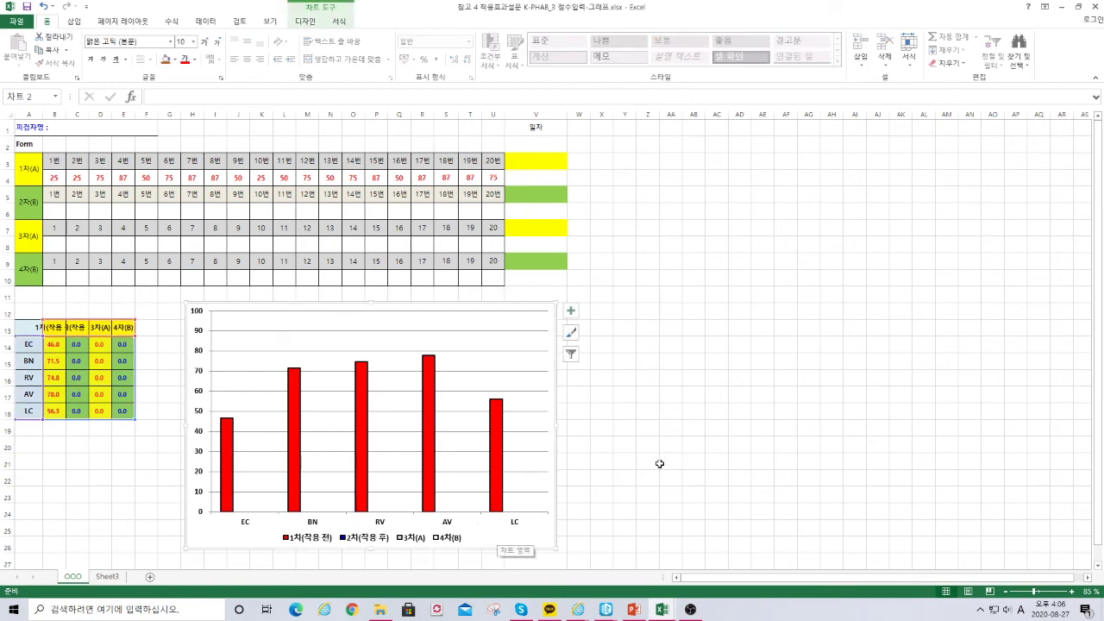
pyautogui.click(700, 430)
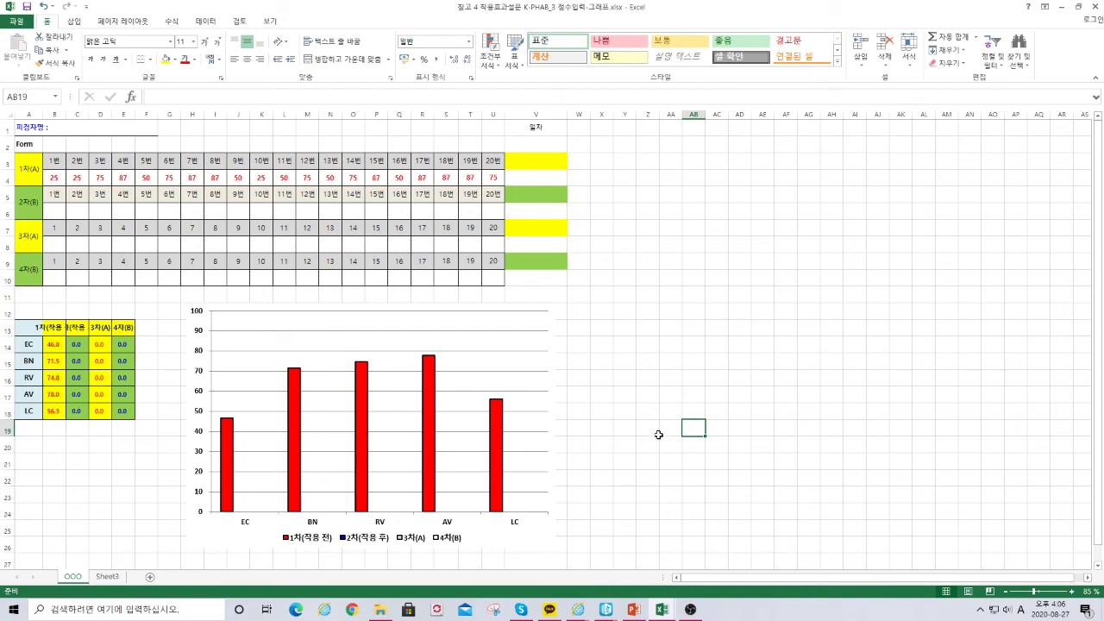
pyautogui.click(532, 161)
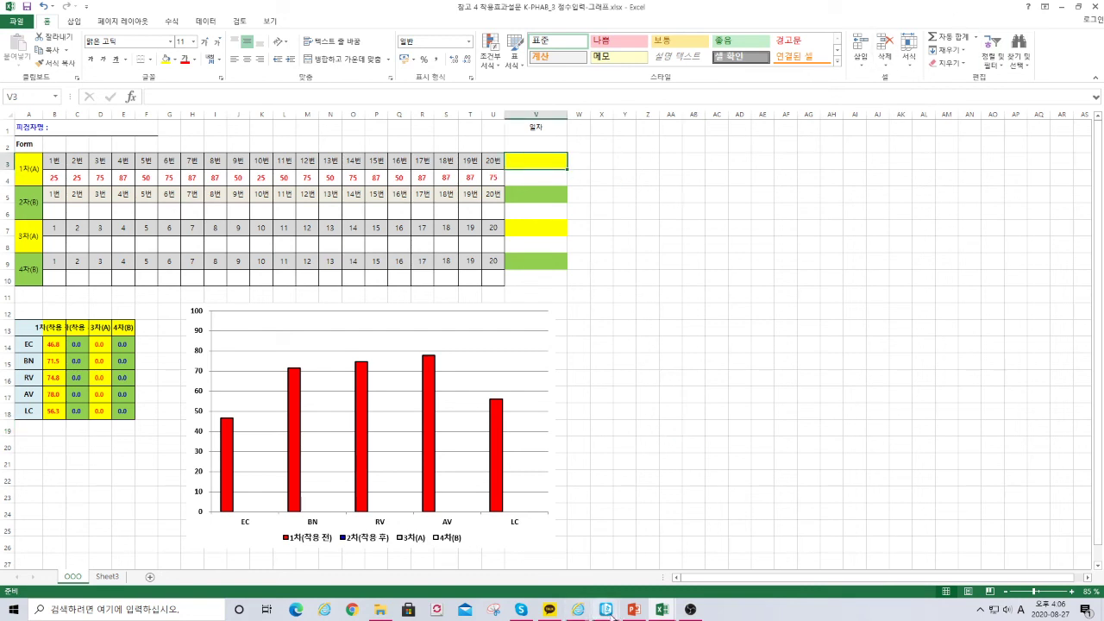
# - Switch to the Hangul document 31 청능재활보고서_보고서 작성(예).hwp and go to its title at the beginning
pyautogui.moveTo(608, 613)
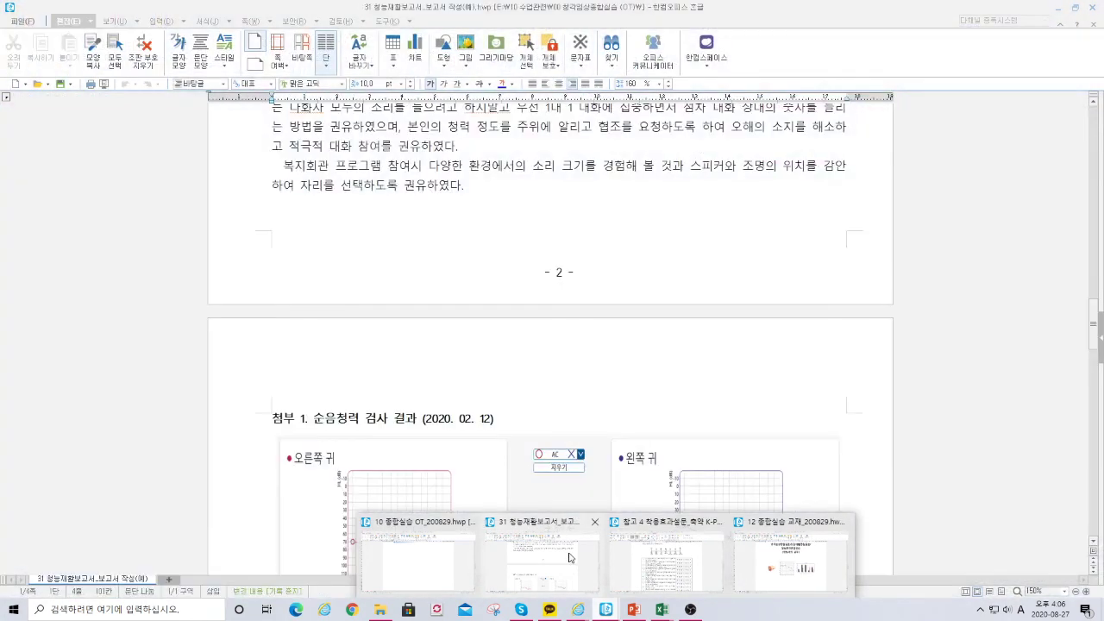
pyautogui.click(570, 559)
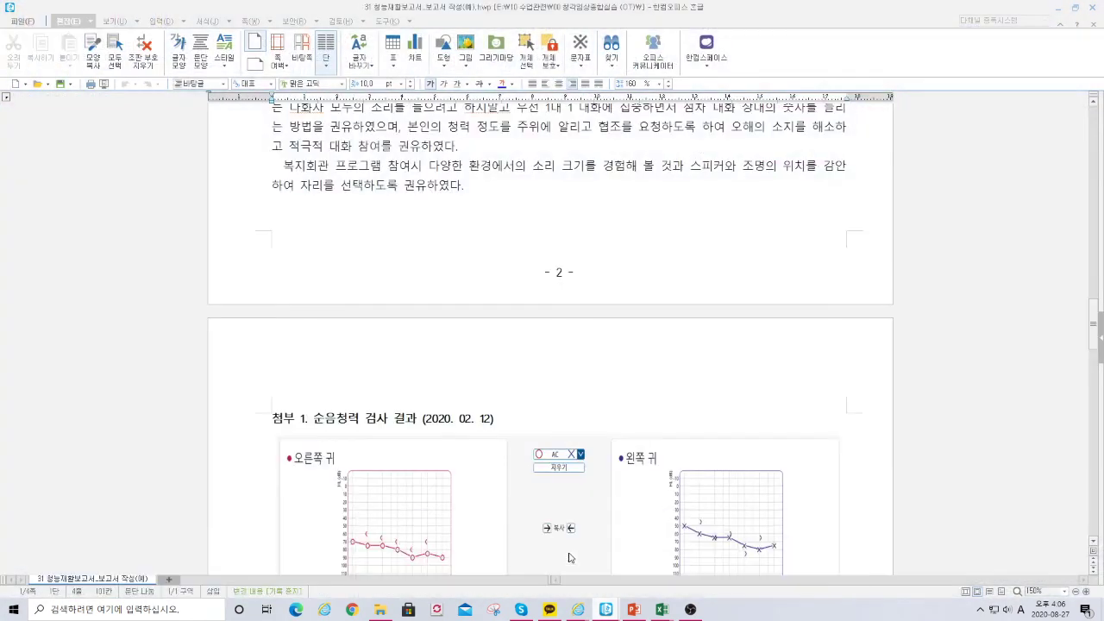
pyautogui.scroll(20, 566, 252)
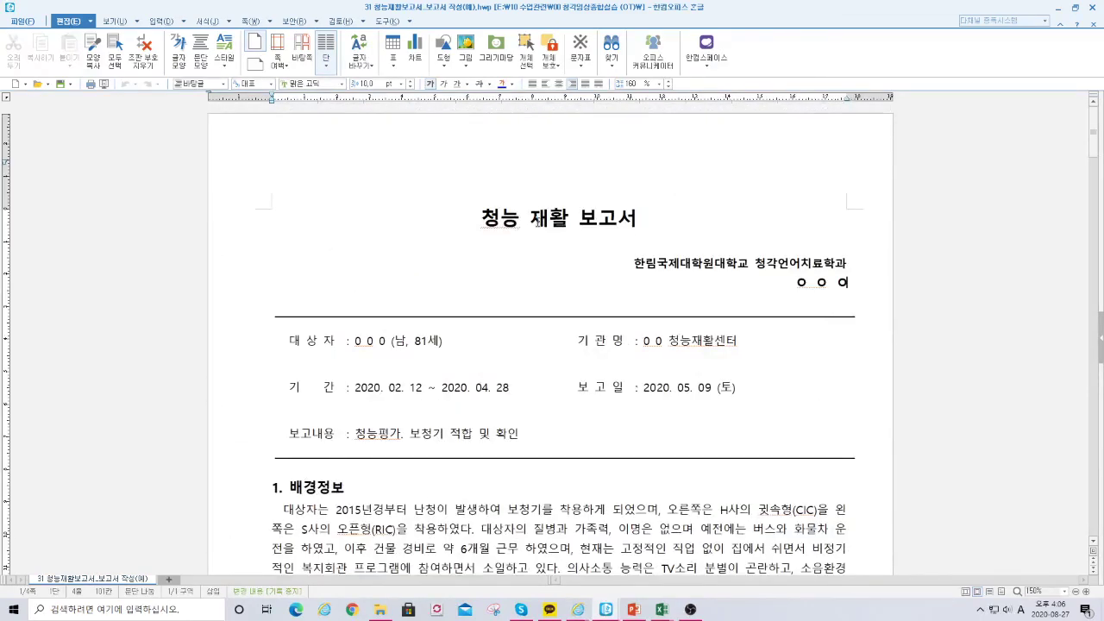
# - Remove the space between 청능 and 재활 so the report title reads 청능재활 보고서, and save the document
pyautogui.moveTo(482, 221); pyautogui.dragTo(667, 228)
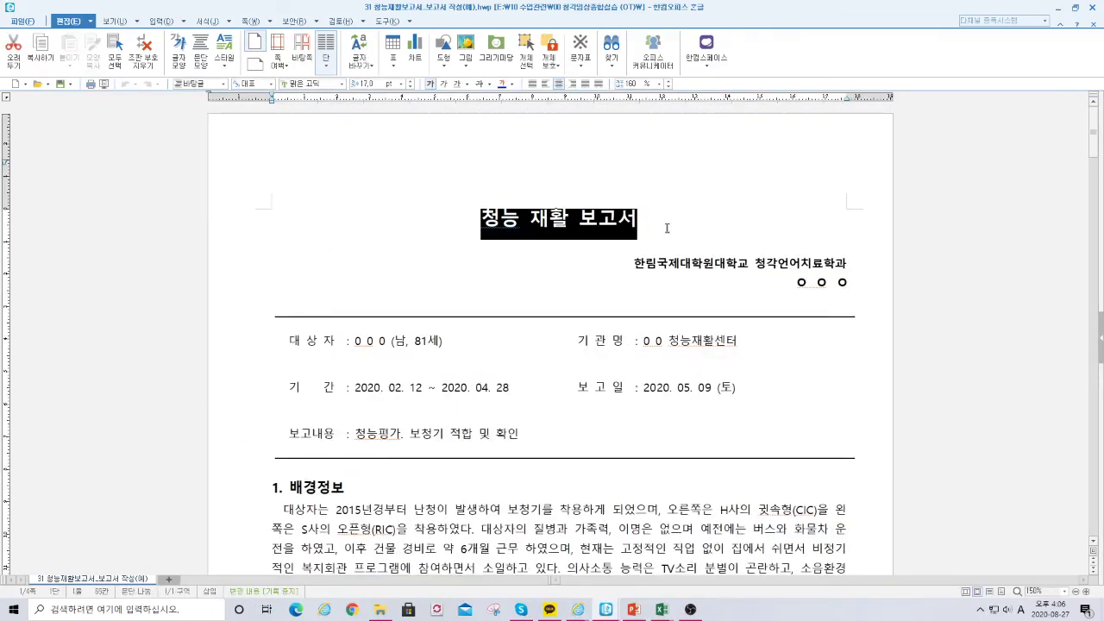
pyautogui.click(547, 228)
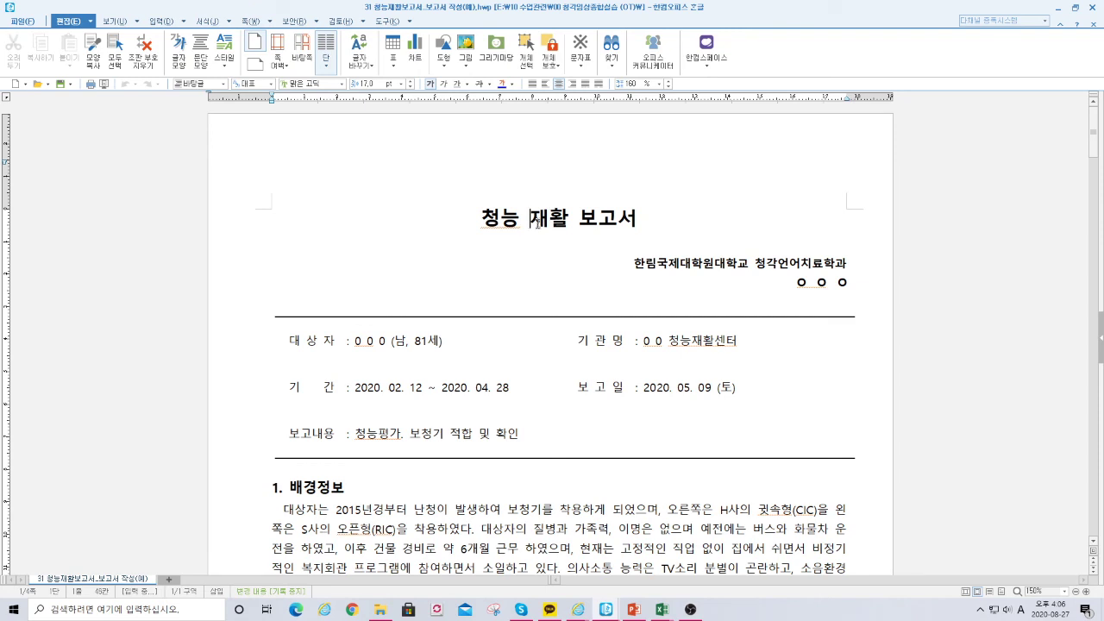
pyautogui.press('BackSpace')
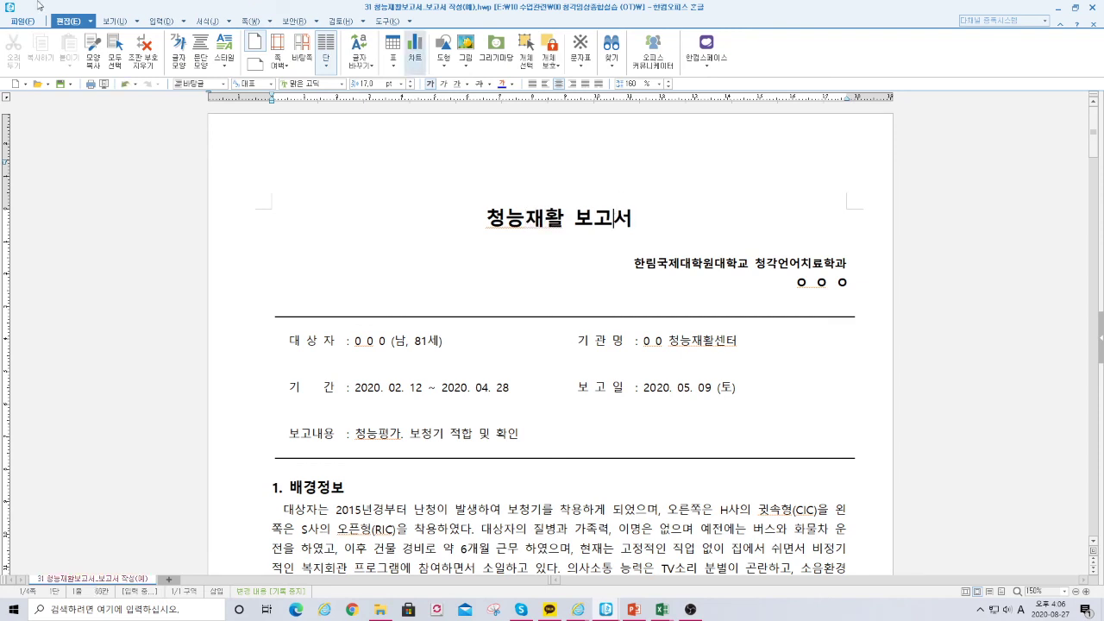
pyautogui.click(67, 87)
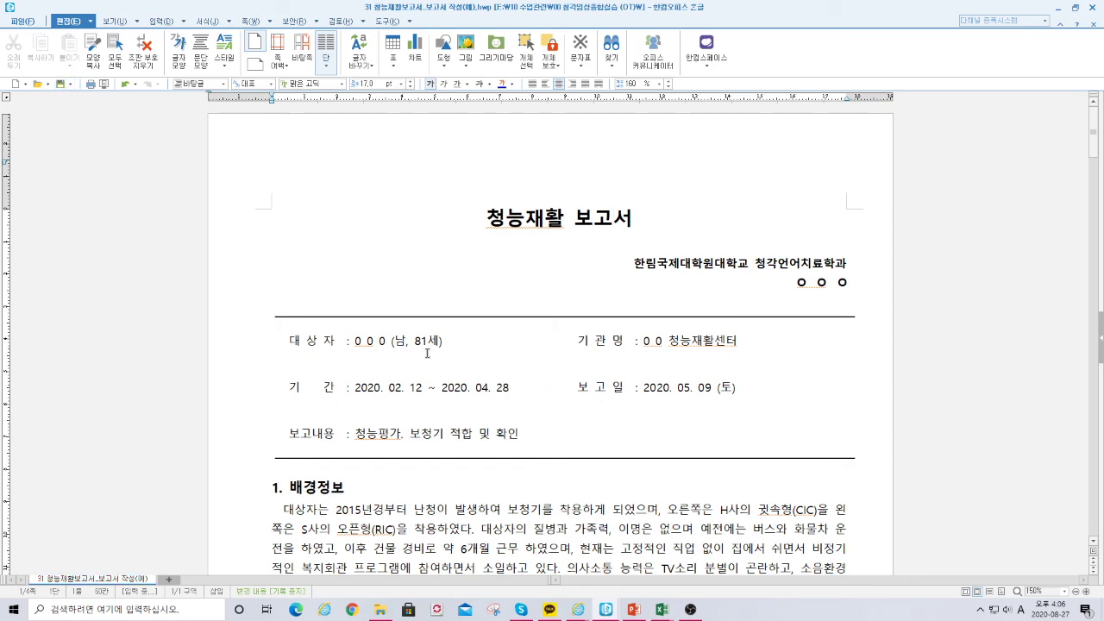
# - Review the report's header information table and the text of section 1. 배경정보
pyautogui.moveTo(317, 337); pyautogui.dragTo(619, 427)
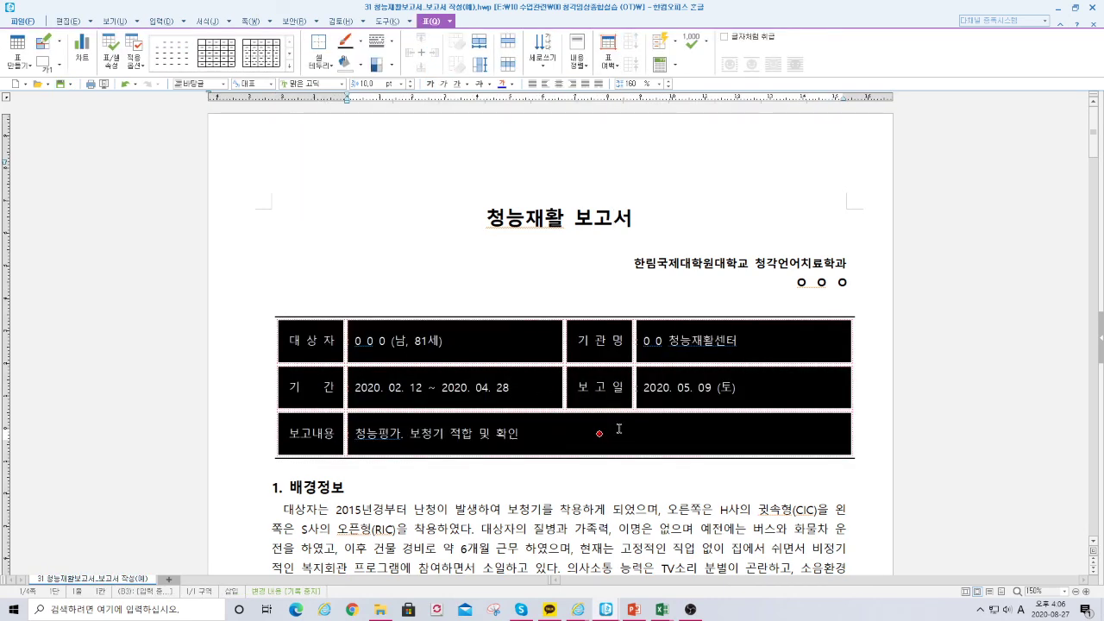
pyautogui.scroll(-5, 621, 440)
pyautogui.click(288, 177)
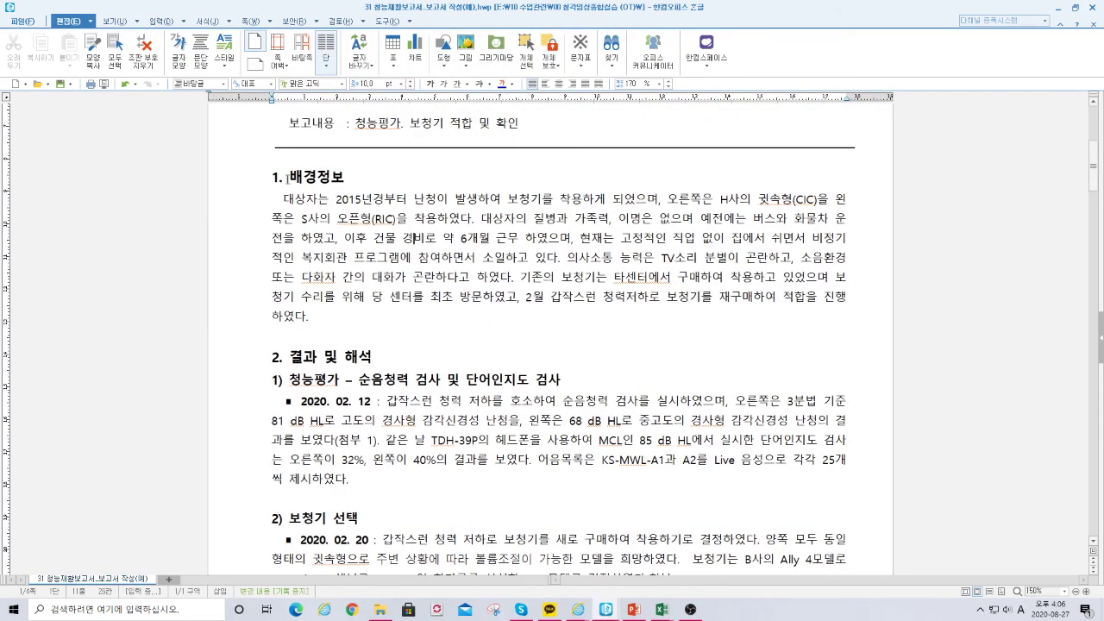
pyautogui.moveTo(288, 177); pyautogui.dragTo(370, 181)
pyautogui.click(419, 217)
pyautogui.moveTo(282, 198); pyautogui.dragTo(809, 302)
pyautogui.click(688, 324)
# - Find the (첨부 1) reference in the 청능평가 paragraph and follow it to the 첨부 1 pure-tone audiometry results
pyautogui.scroll(-3, 668, 339)
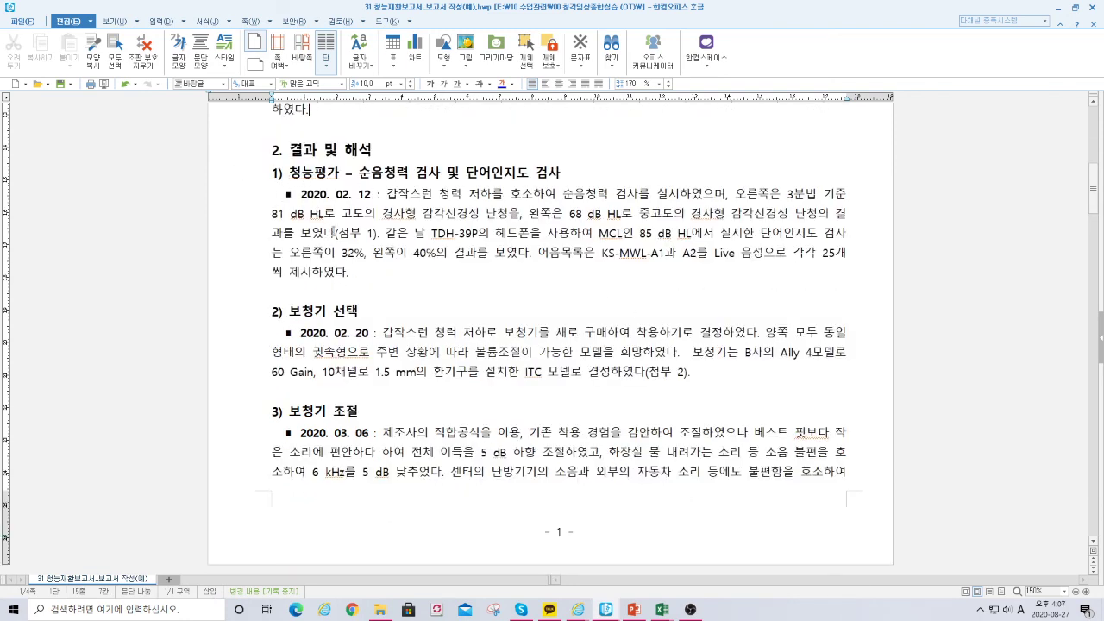
pyautogui.moveTo(335, 233); pyautogui.dragTo(398, 234)
pyautogui.click(528, 295)
pyautogui.moveTo(691, 213); pyautogui.dragTo(700, 214)
pyautogui.press('F9')
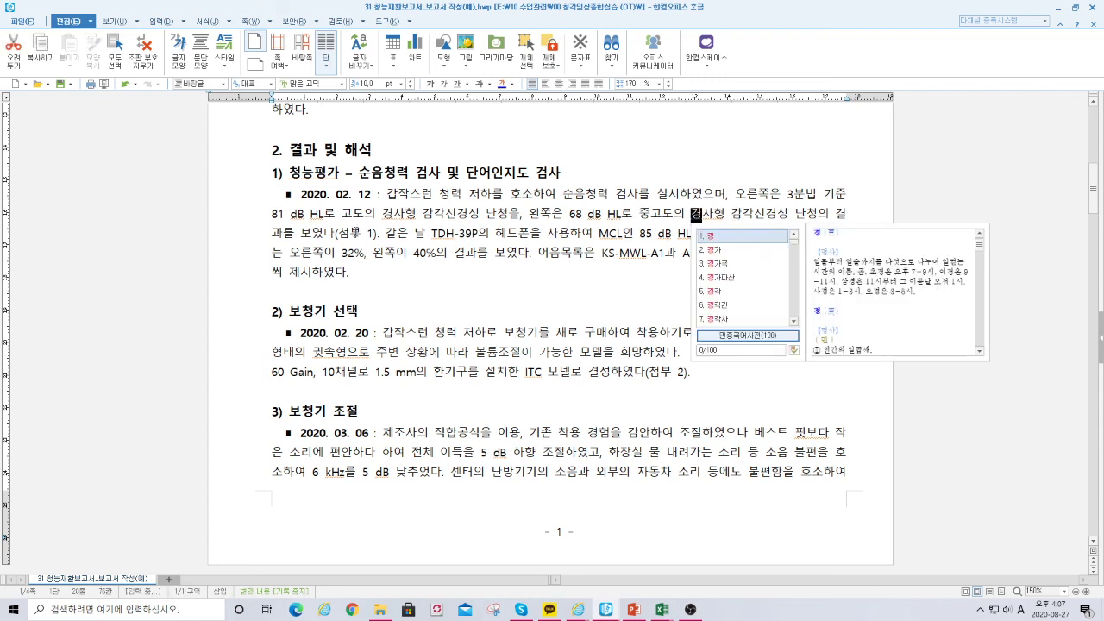
pyautogui.moveTo(335, 233); pyautogui.dragTo(379, 233)
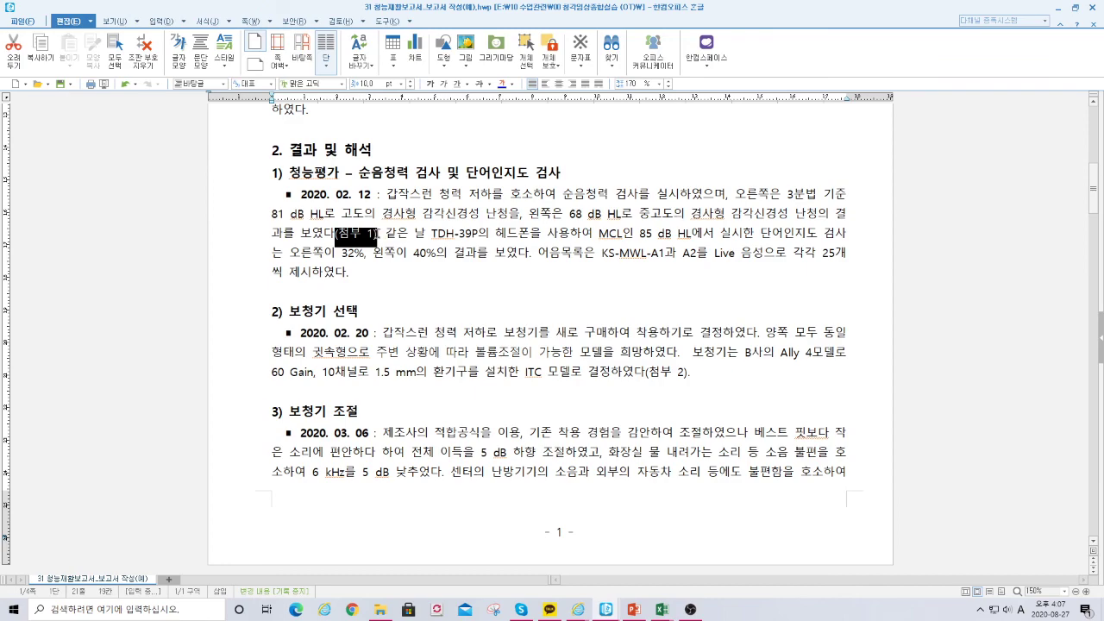
pyautogui.scroll(-20, 607, 569)
pyautogui.scroll(-5, 607, 556)
pyautogui.scroll(8, 608, 556)
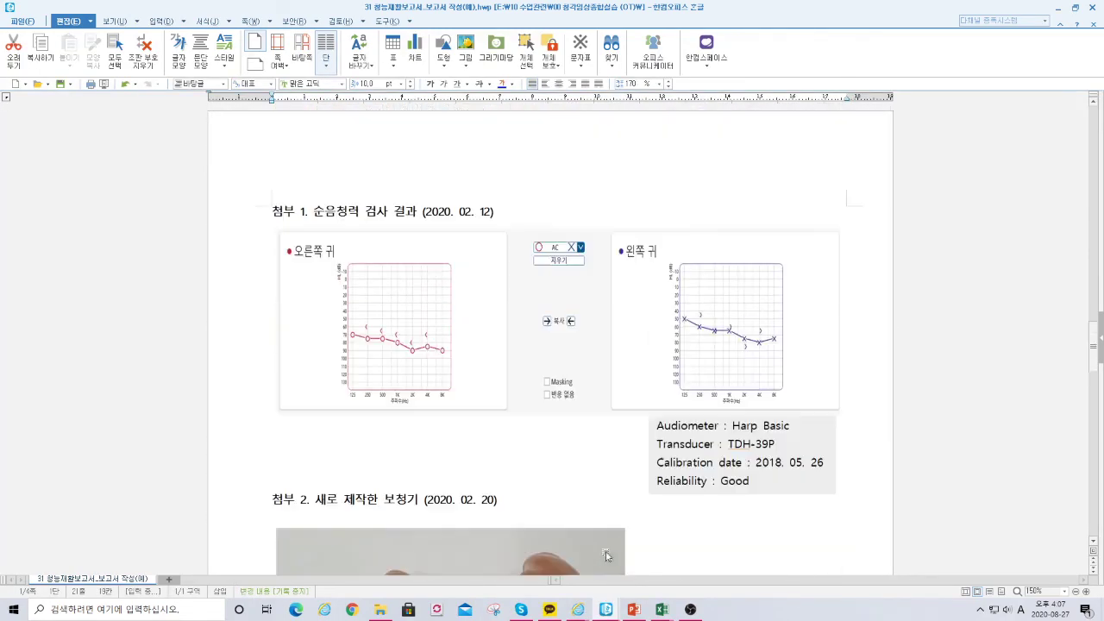